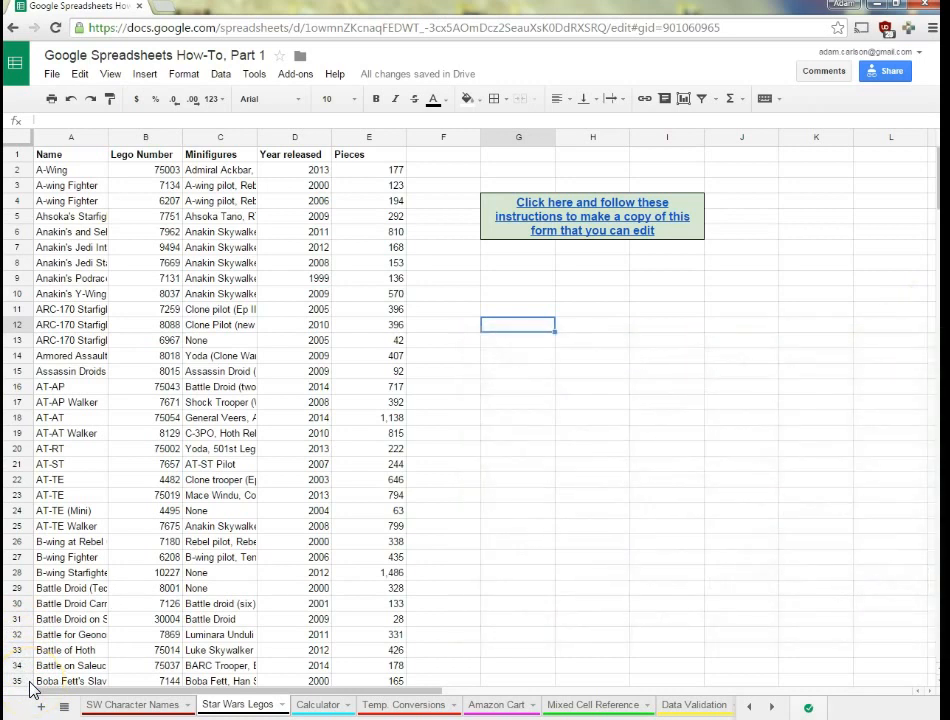
# Select the Pieces values from E2 to E22, and clear the selection
pyautogui.click(200, 402)
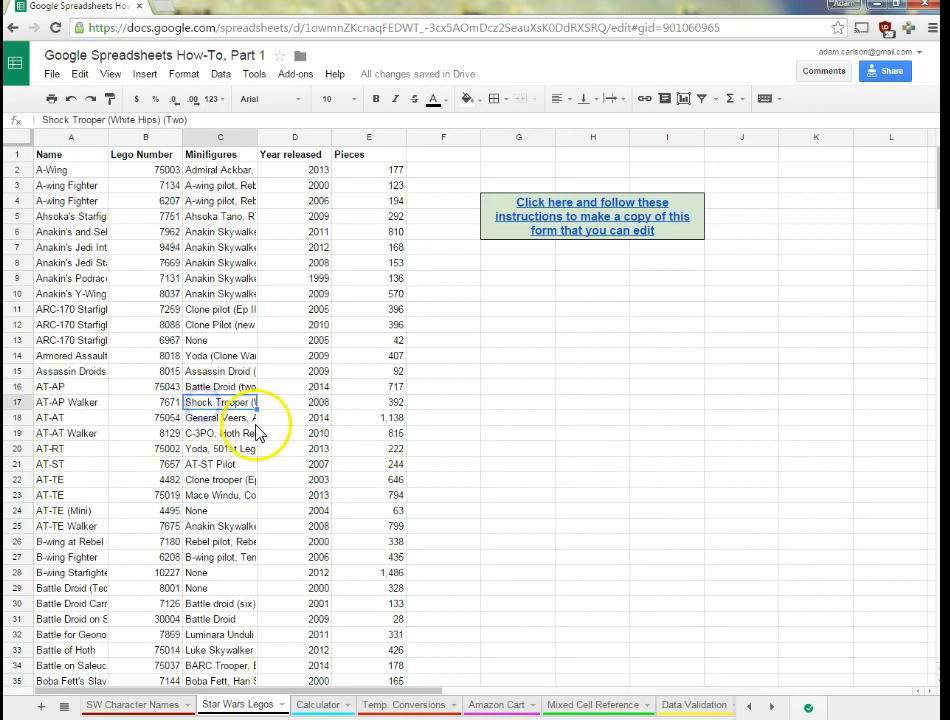
pyautogui.moveTo(378, 170); pyautogui.dragTo(373, 479)
pyautogui.click(464, 447)
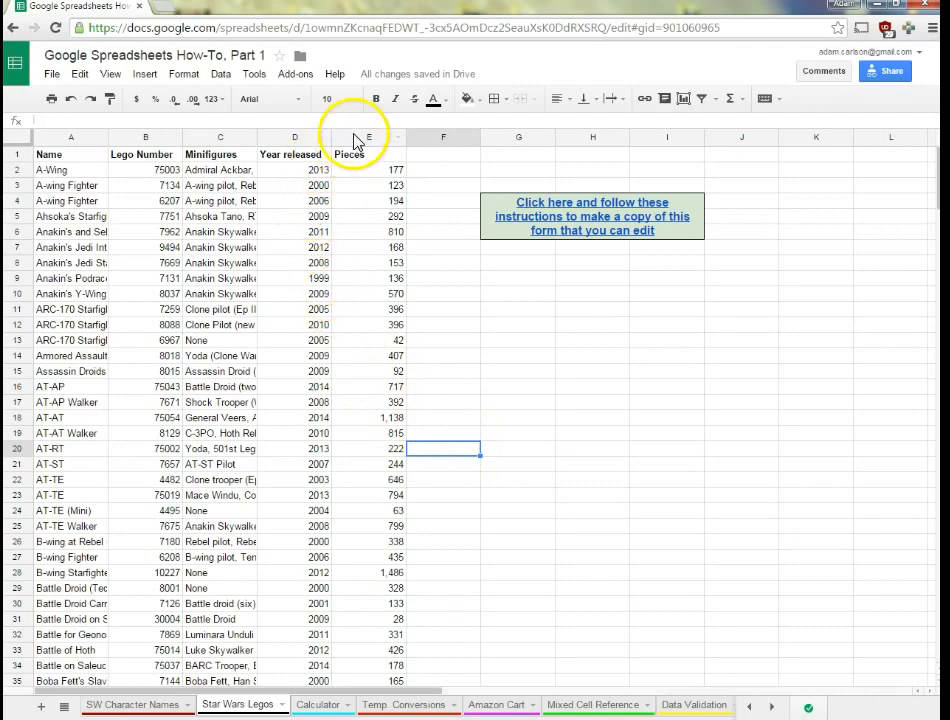
# Jump to the Pieces heading and select the entire column E
pyautogui.moveTo(372, 156)
pyautogui.mouseDown()
pyautogui.moveTo(373, 695)
pyautogui.moveTo(392, 138)
pyautogui.moveTo(385, 150)
pyautogui.mouseUp()
pyautogui.click(397, 187)
pyautogui.hotkey('ctrl', 'Up')
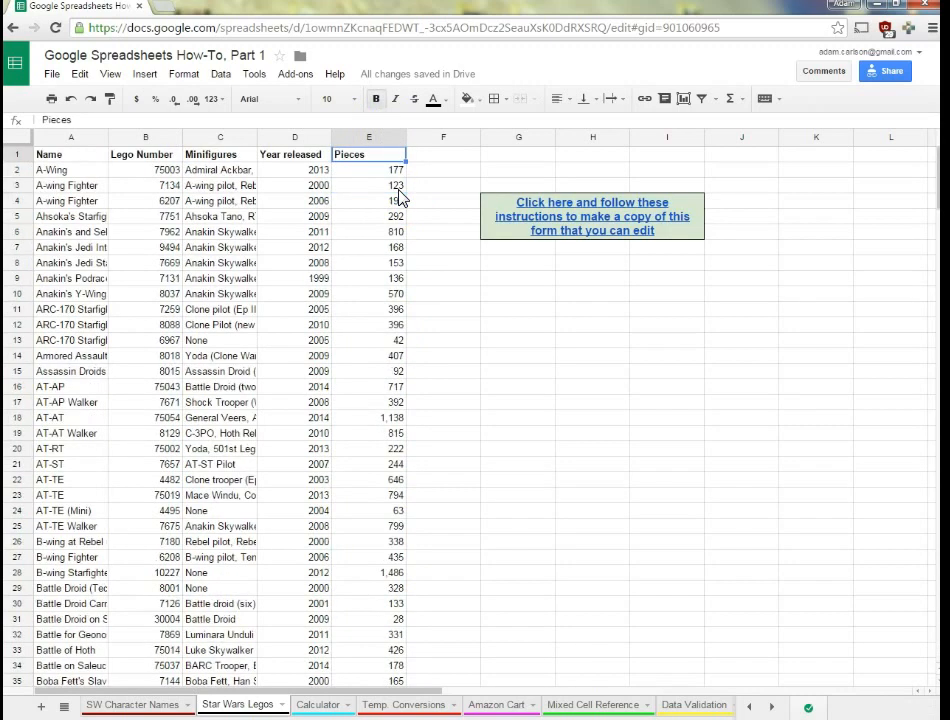
pyautogui.click(372, 139)
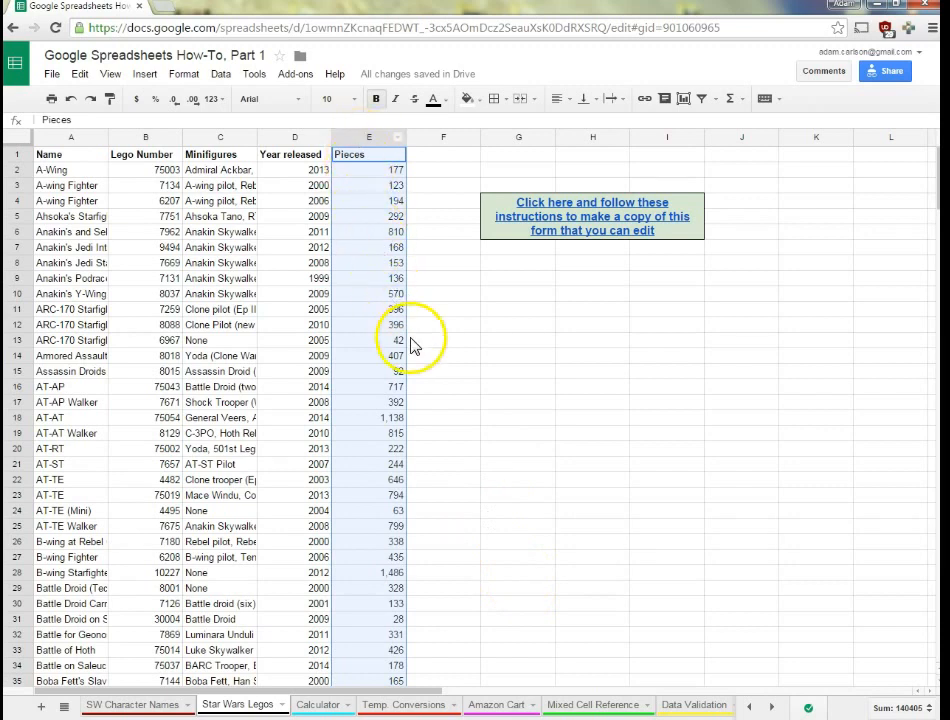
# Select the entire Pieces column starting from its cell in the Assassin Droids row
pyautogui.click(387, 388)
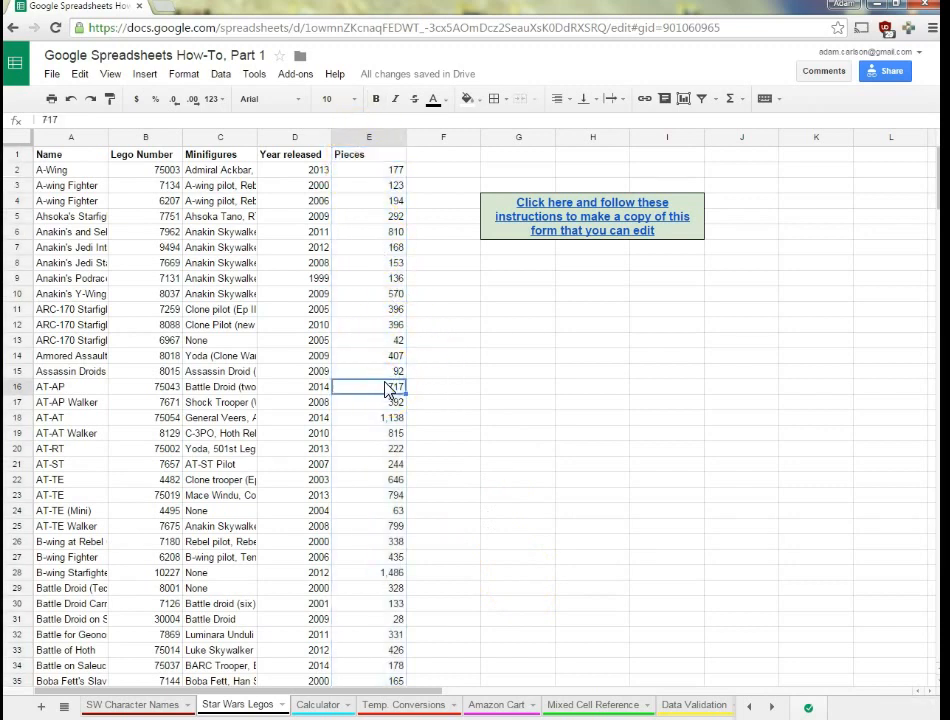
pyautogui.click(384, 371)
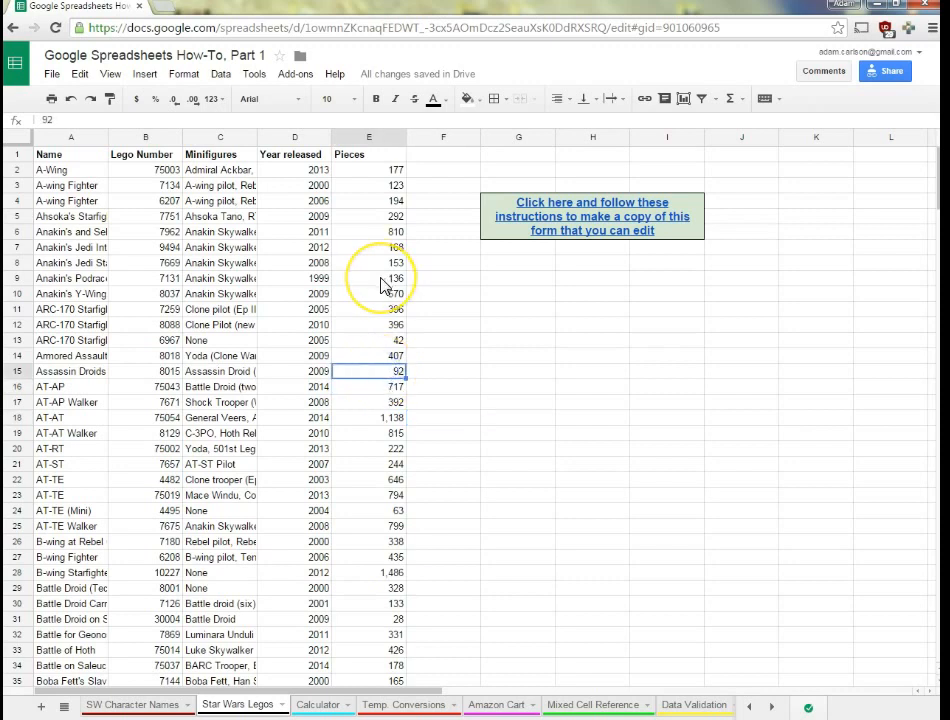
pyautogui.hotkey('ctrl', 'space')
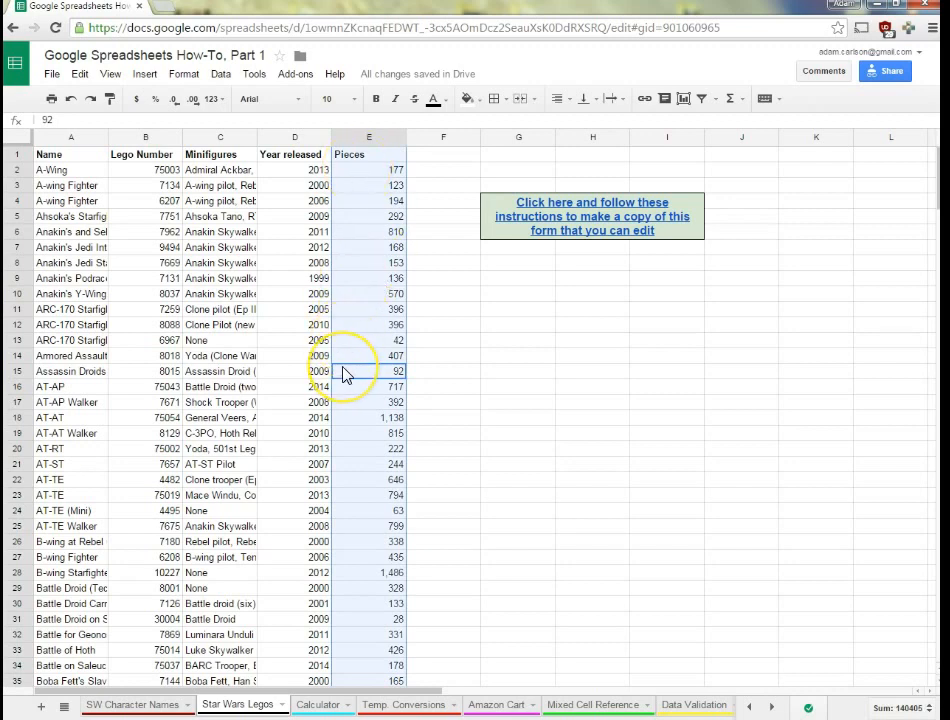
# Select only the cells A12 through G12 in the ARC-170 Starfighter row, and clear the selection
pyautogui.click(285, 341)
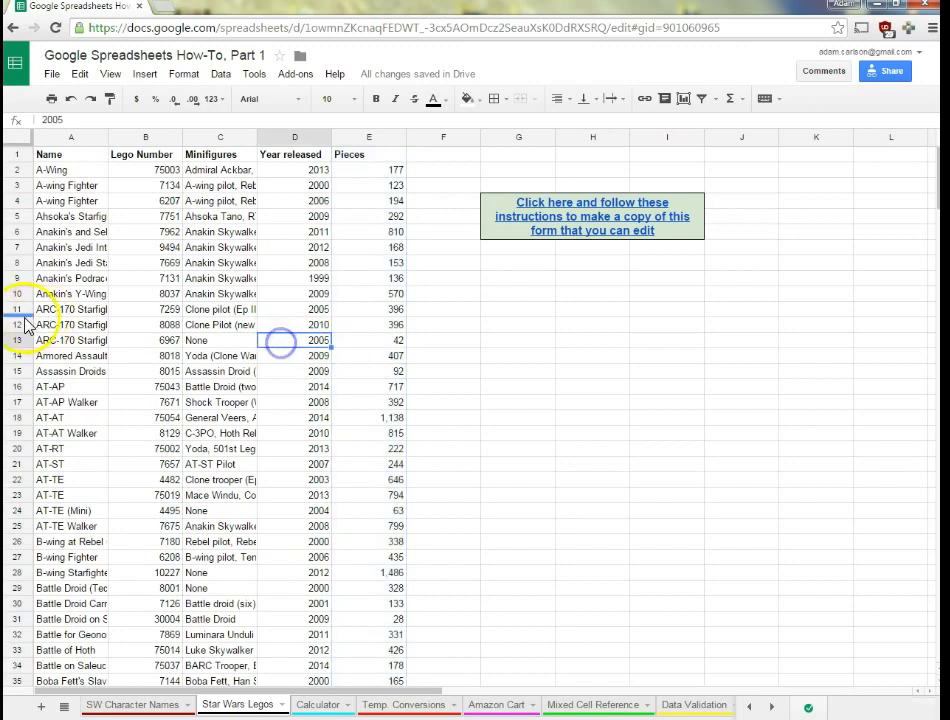
pyautogui.moveTo(57, 330); pyautogui.dragTo(540, 328)
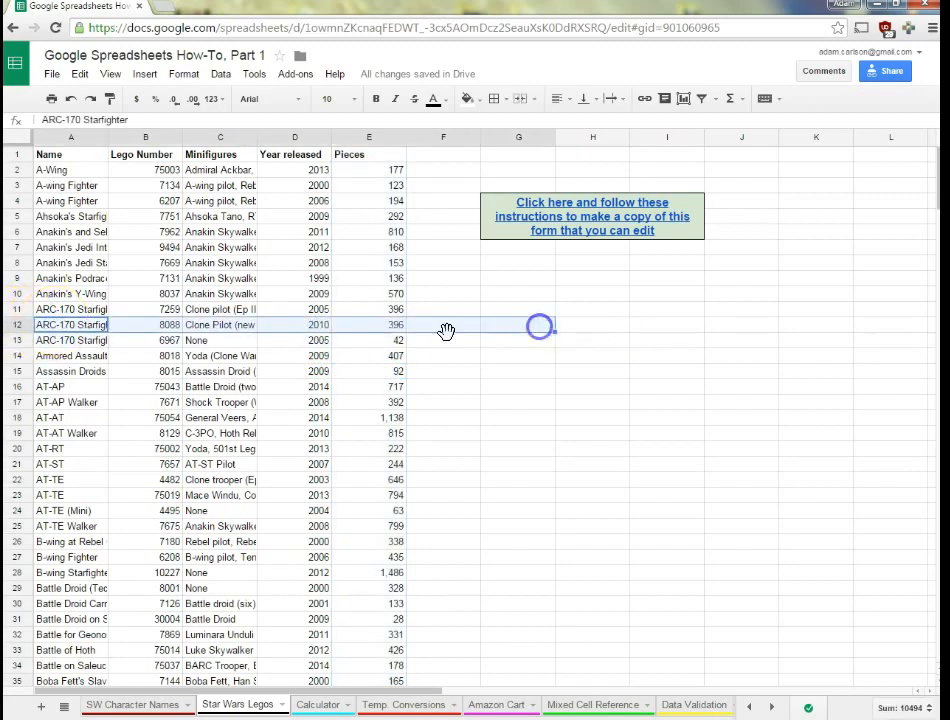
pyautogui.click(362, 358)
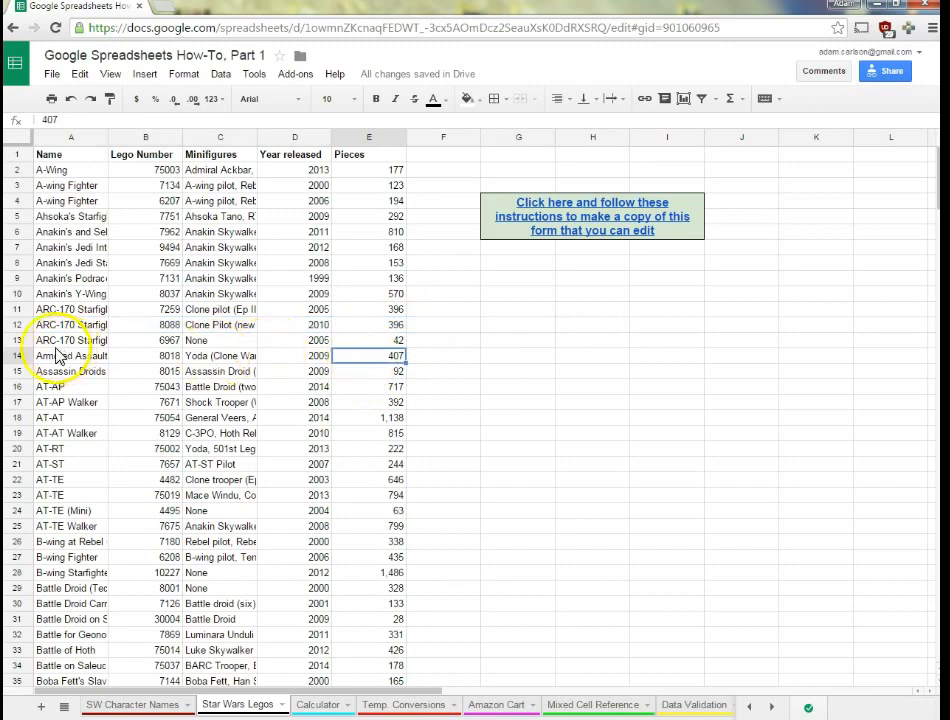
# Select the whole of row 12 across all columns, and clear the selection
pyautogui.click(18, 326)
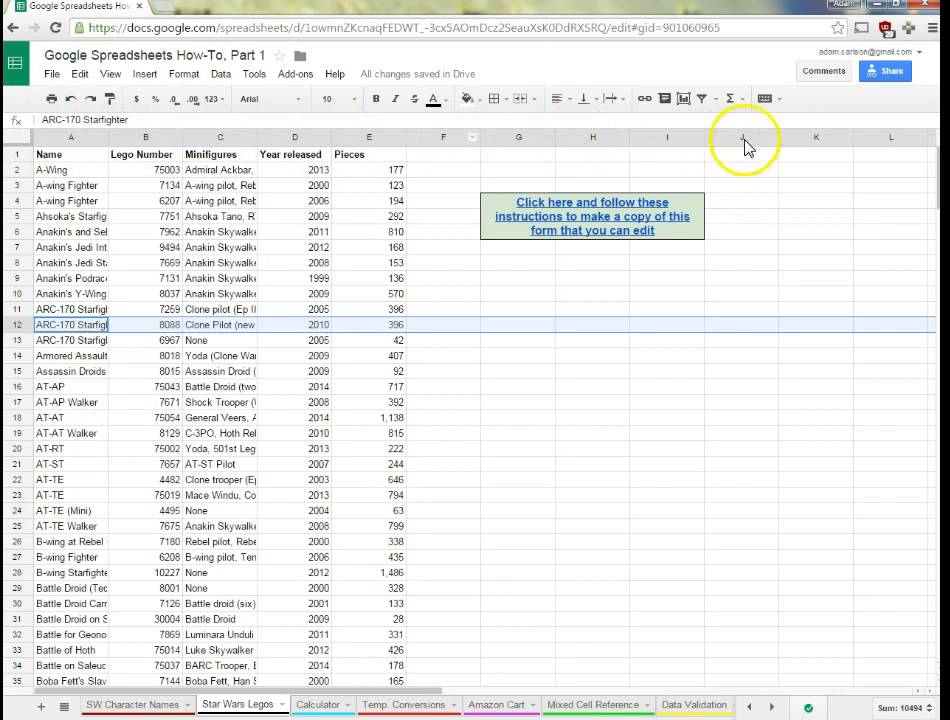
pyautogui.moveTo(18, 212); pyautogui.dragTo(18, 421)
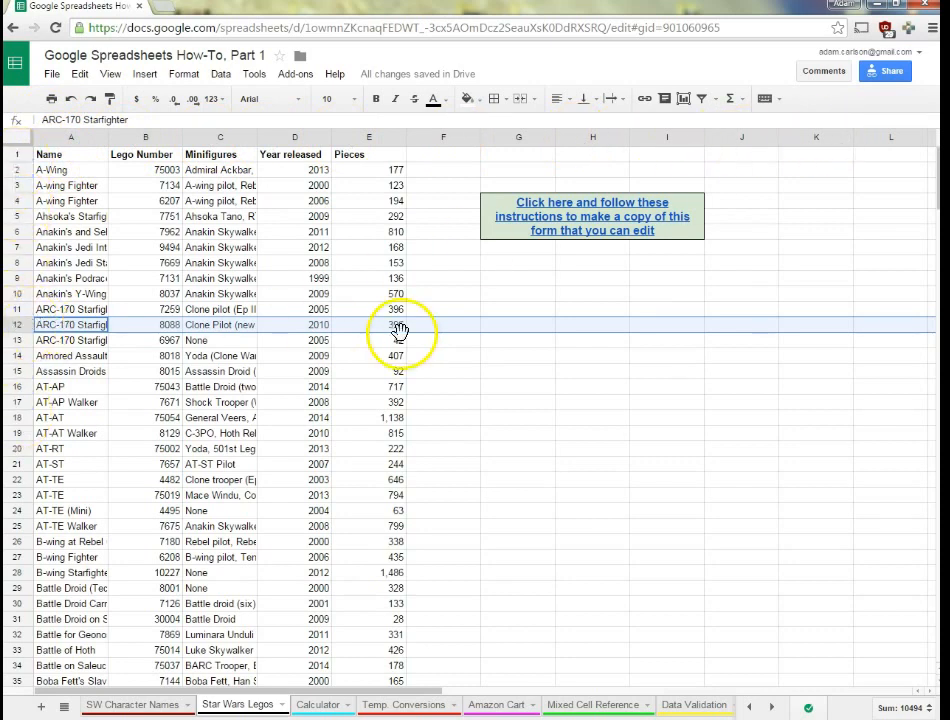
pyautogui.click(95, 400)
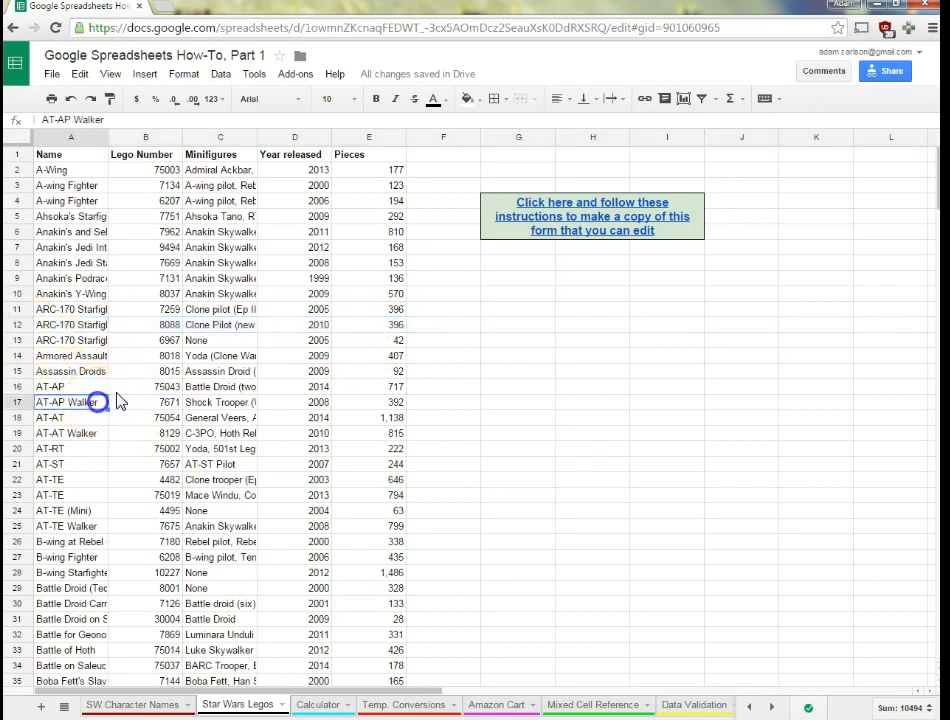
# Extend the selection from the Minifigures cell C12 to its entire row
pyautogui.click(220, 329)
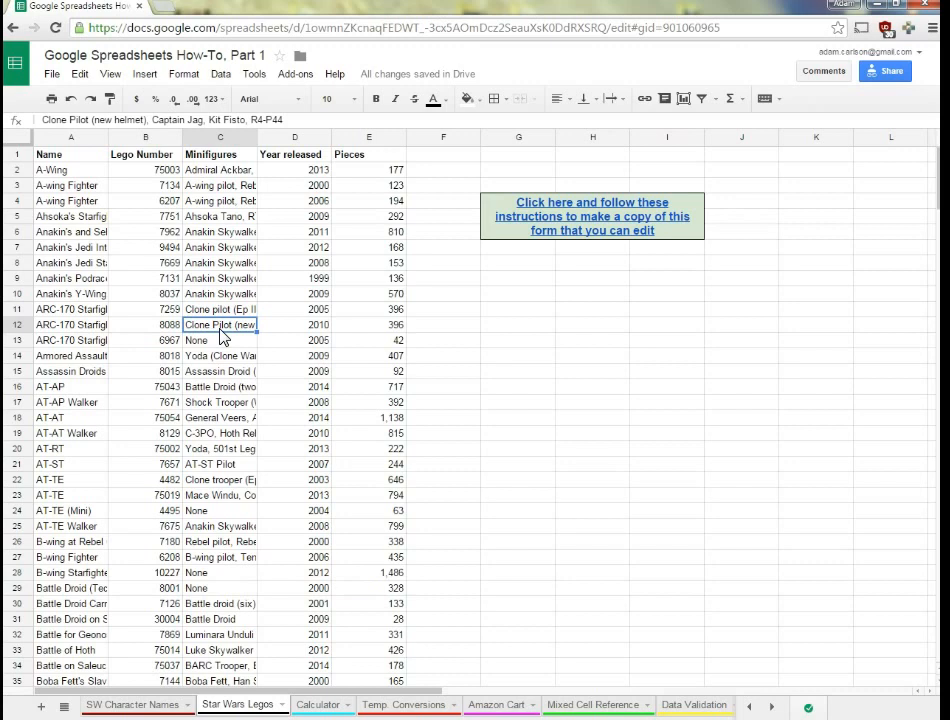
pyautogui.hotkey('shift', 'space')
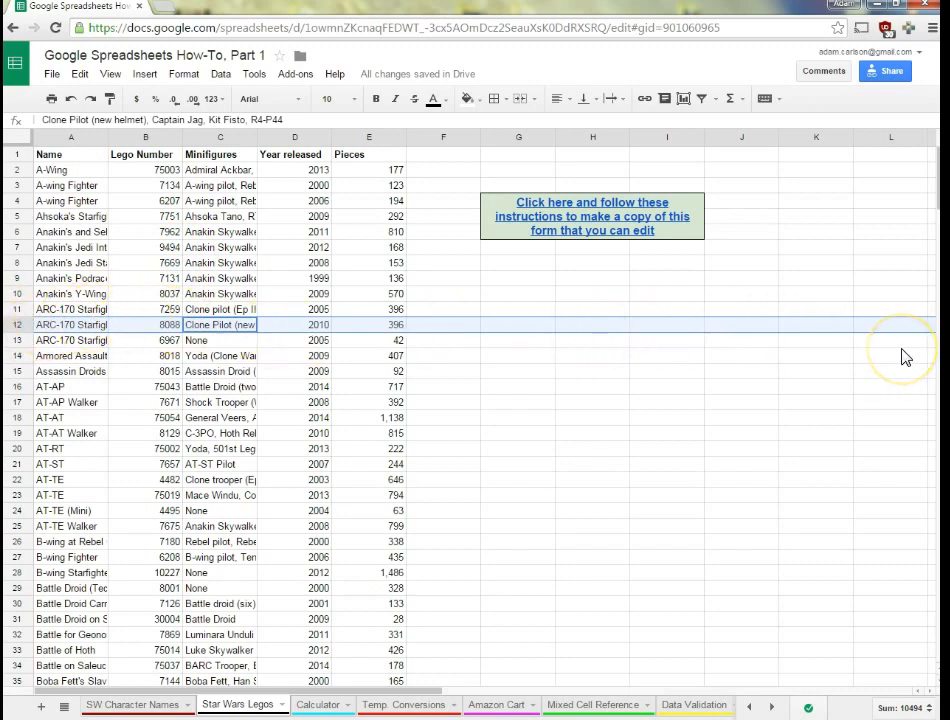
# Select the entire Lego data table starting from cell C9, and deselect it
pyautogui.click(224, 280)
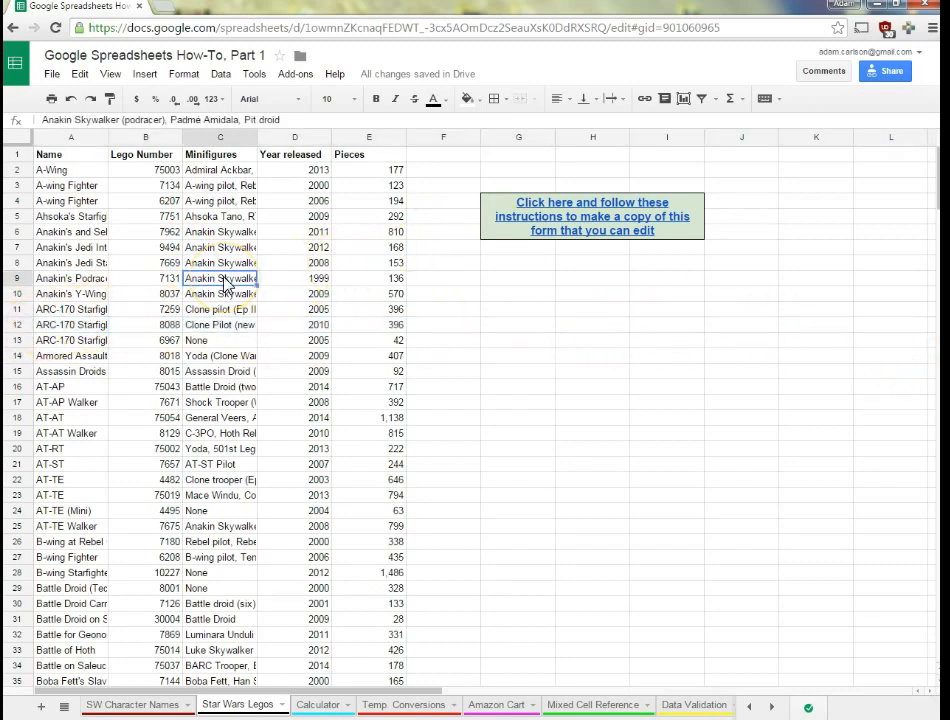
pyautogui.hotkey('ctrl', 'a')
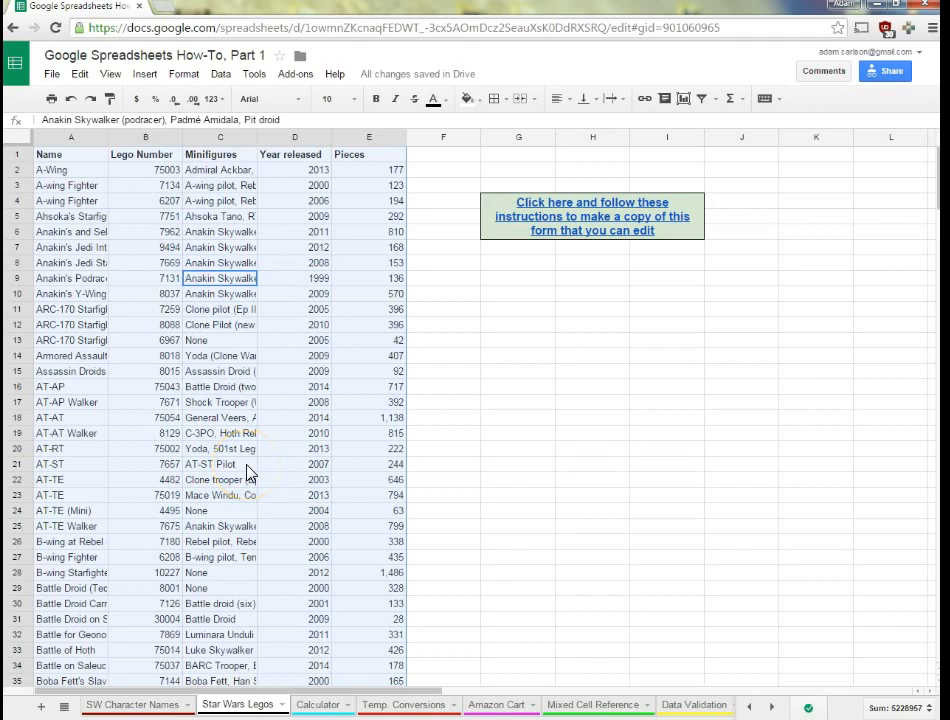
pyautogui.click(465, 390)
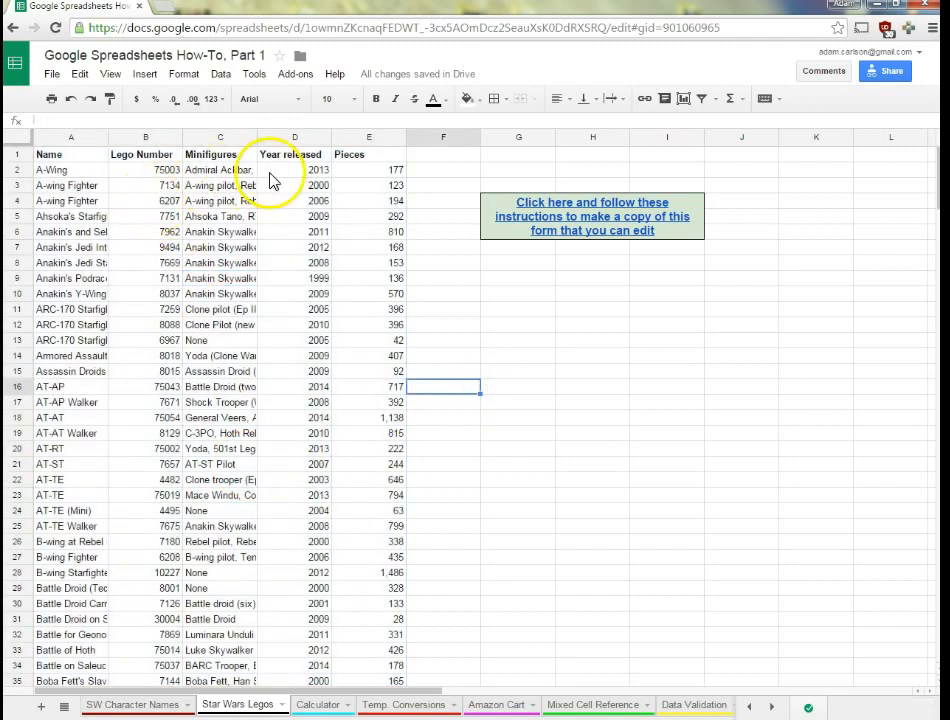
# Move the entire Minifigures column to directly after the Pieces column
pyautogui.click(369, 137)
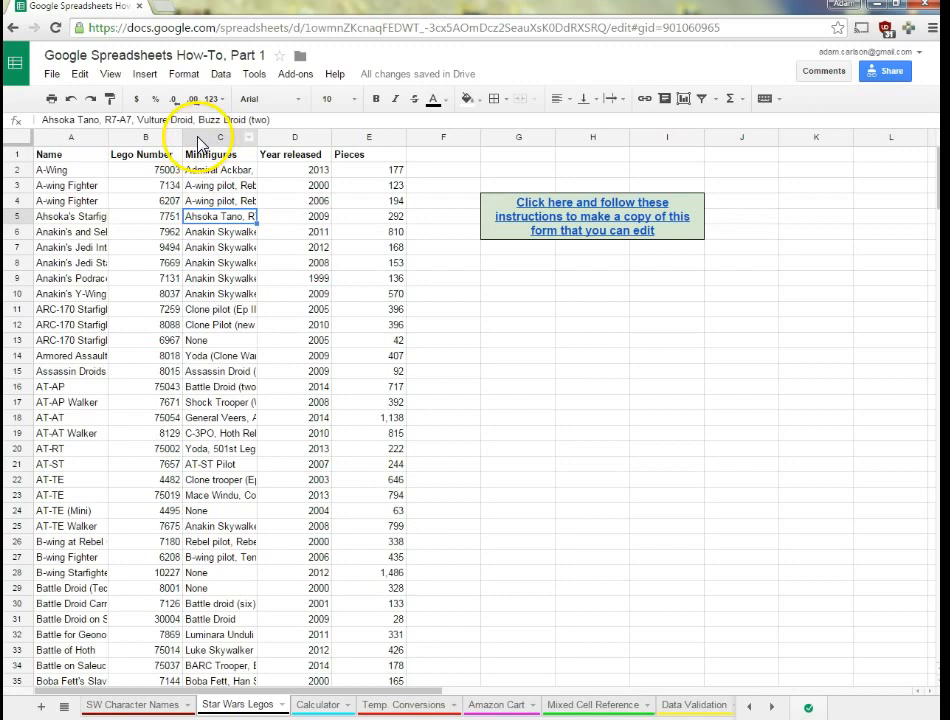
pyautogui.click(226, 236)
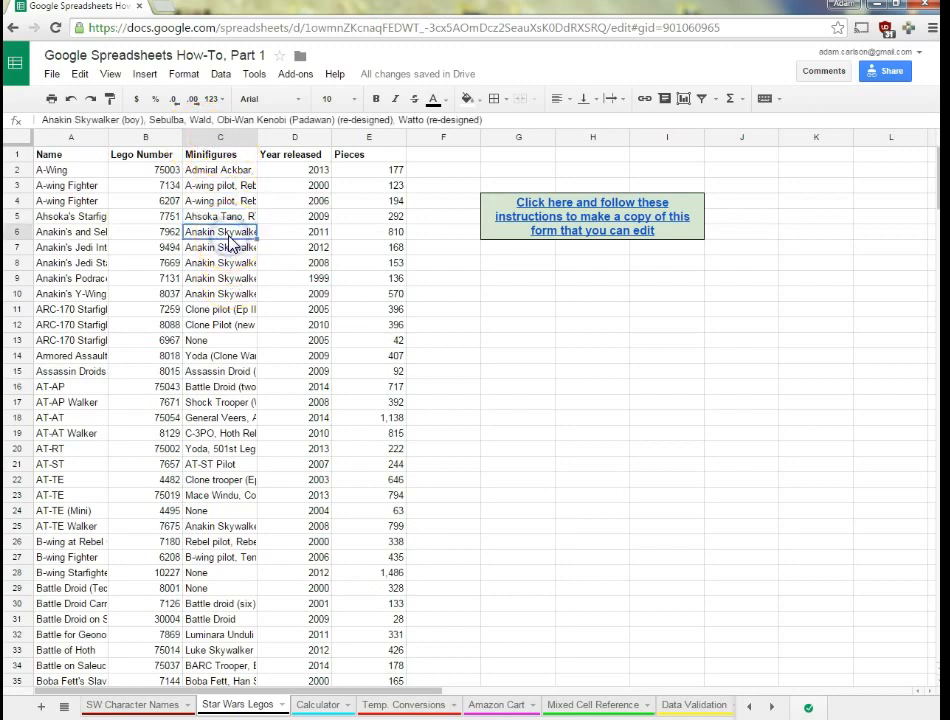
pyautogui.hotkey('ctrl', 'shift', 'Down')
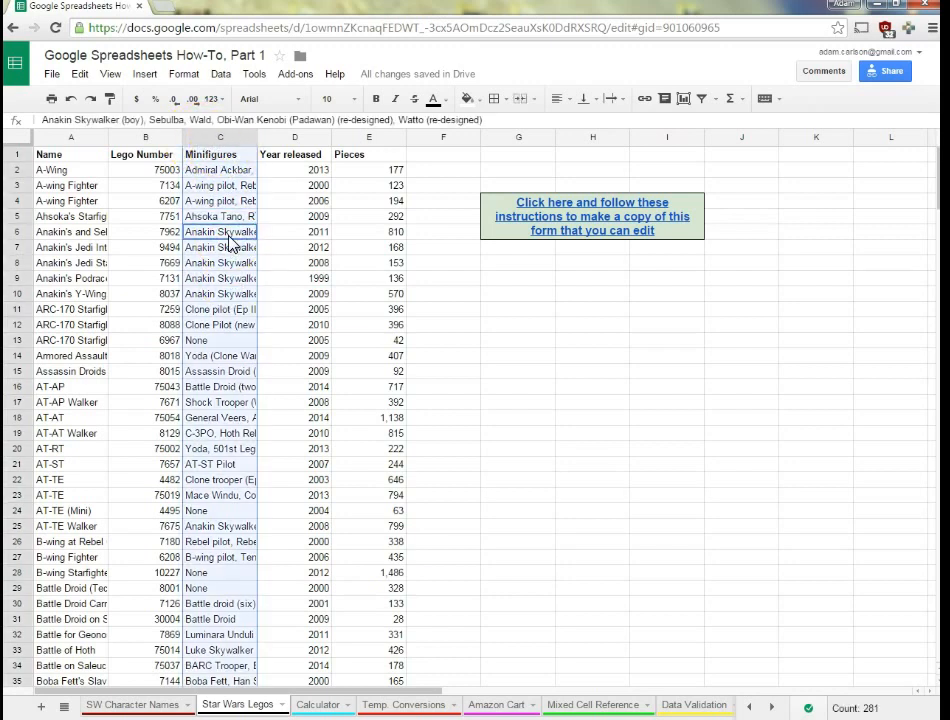
pyautogui.keyDown('shift'); pyautogui.click(220, 138); pyautogui.keyUp('shift')
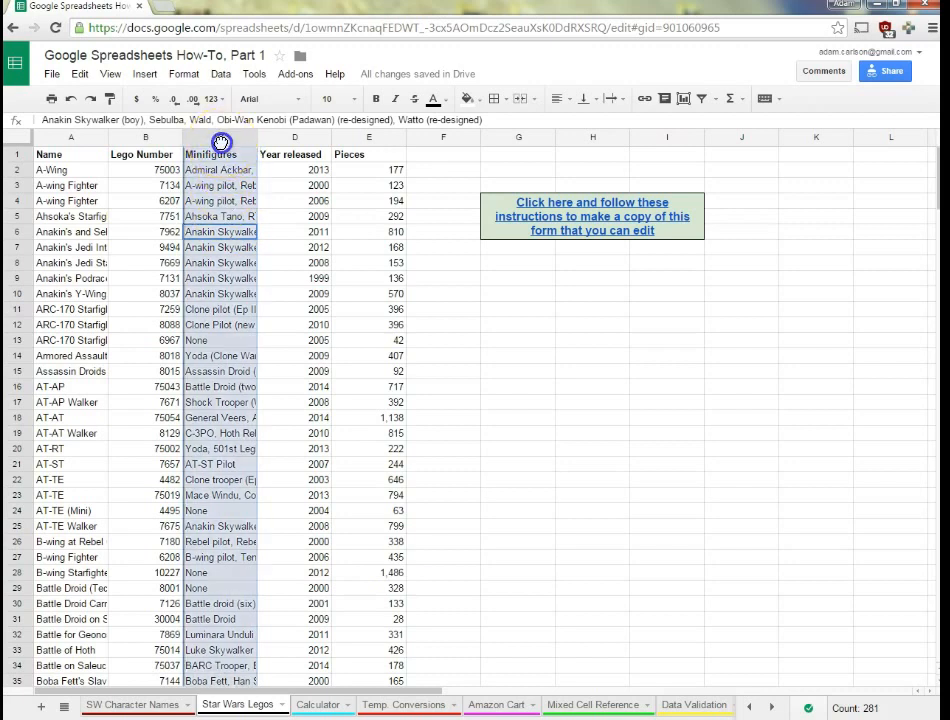
pyautogui.moveTo(220, 142); pyautogui.dragTo(430, 144)
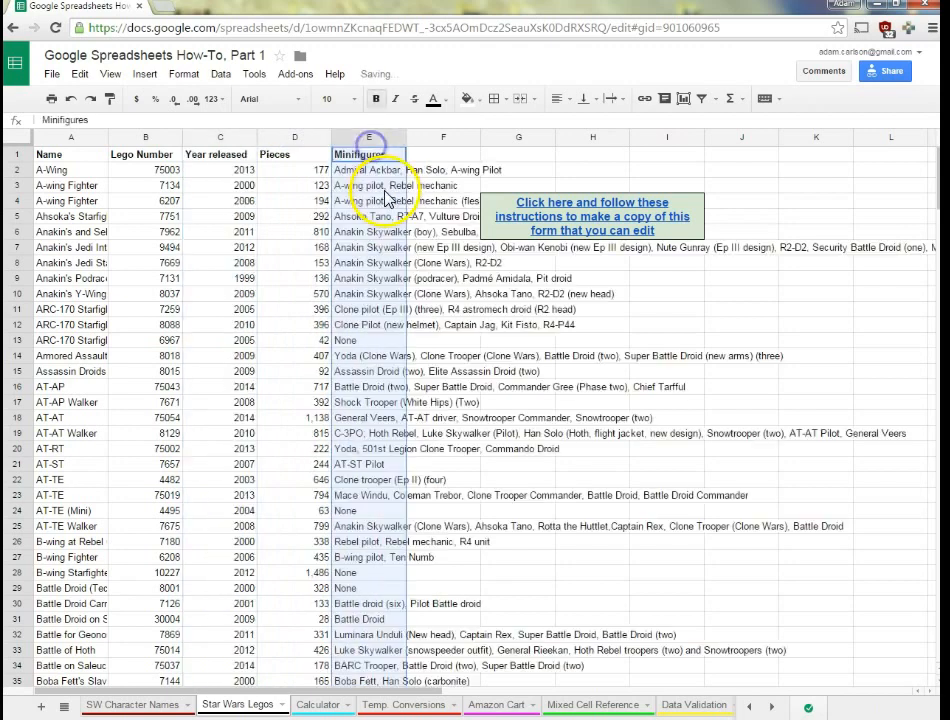
pyautogui.click(296, 231)
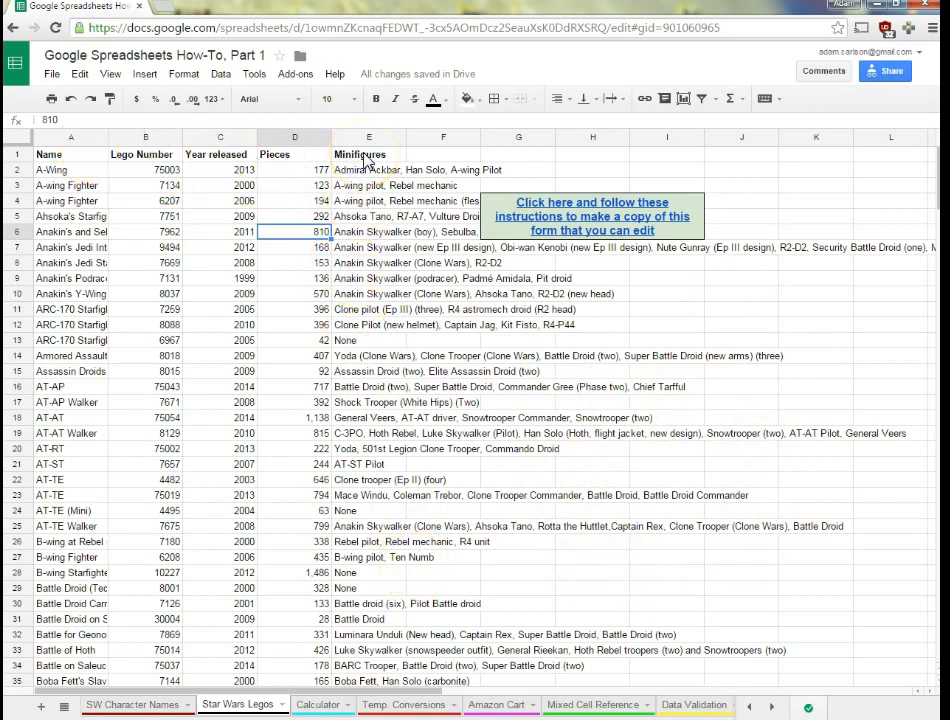
pyautogui.moveTo(370, 142); pyautogui.dragTo(397, 140)
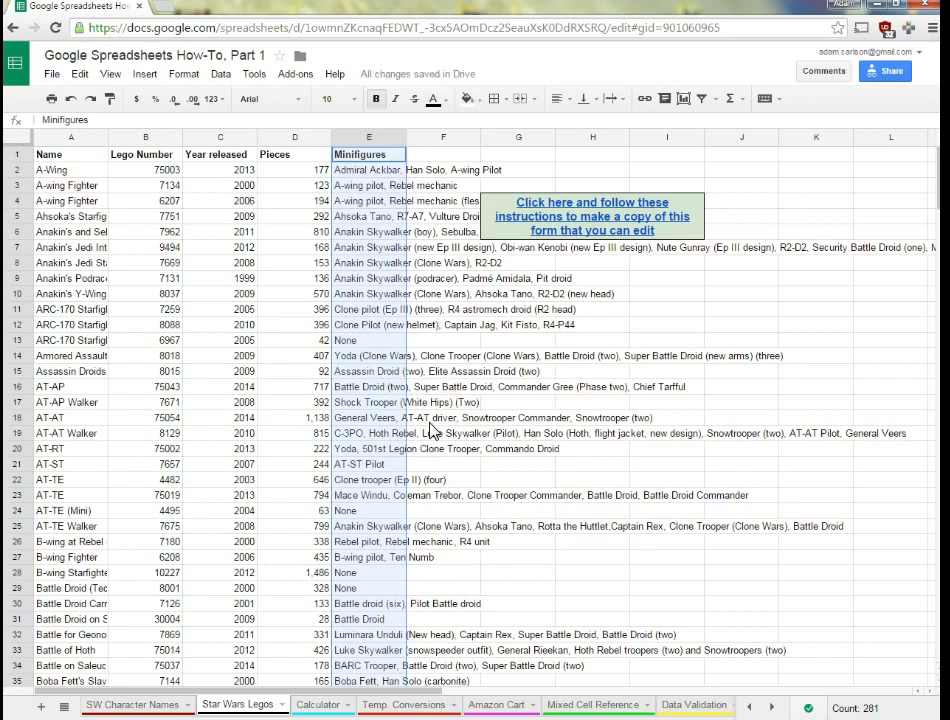
# Move the AT-AP row from row 16 to row 10, above Anakin's Y-Wing, and undo the move
pyautogui.click(48, 388)
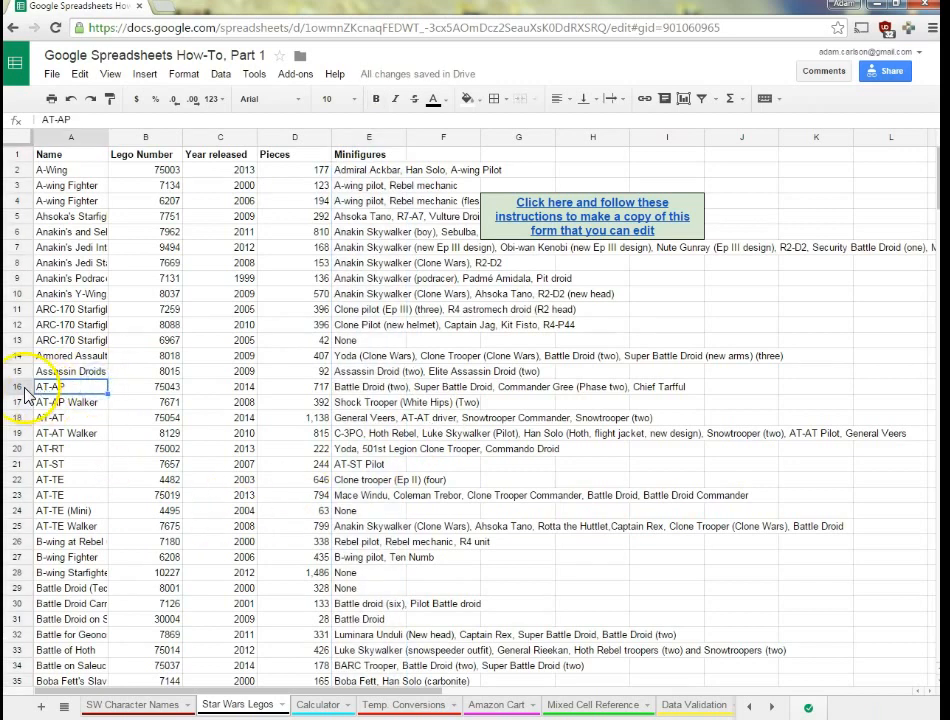
pyautogui.click(19, 386)
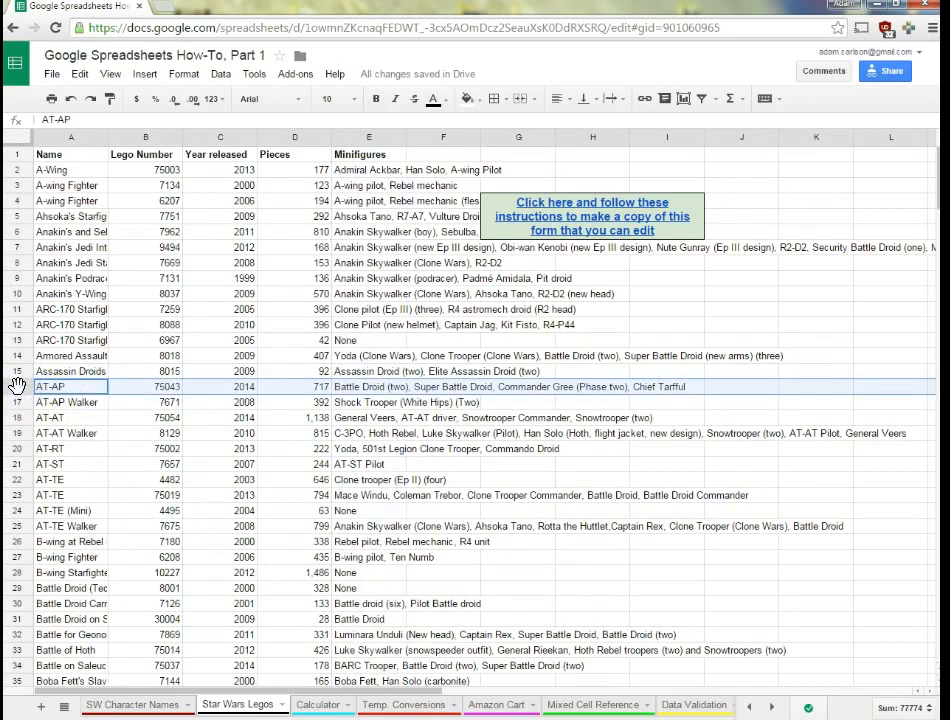
pyautogui.moveTo(19, 386); pyautogui.dragTo(19, 290)
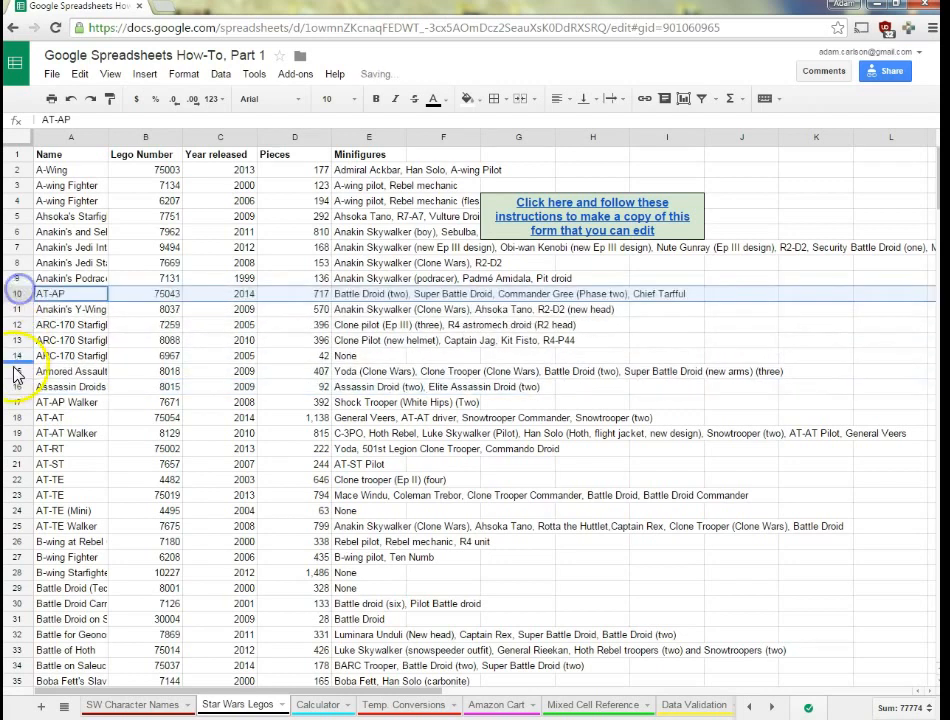
pyautogui.hotkey('ctrl', 'z')
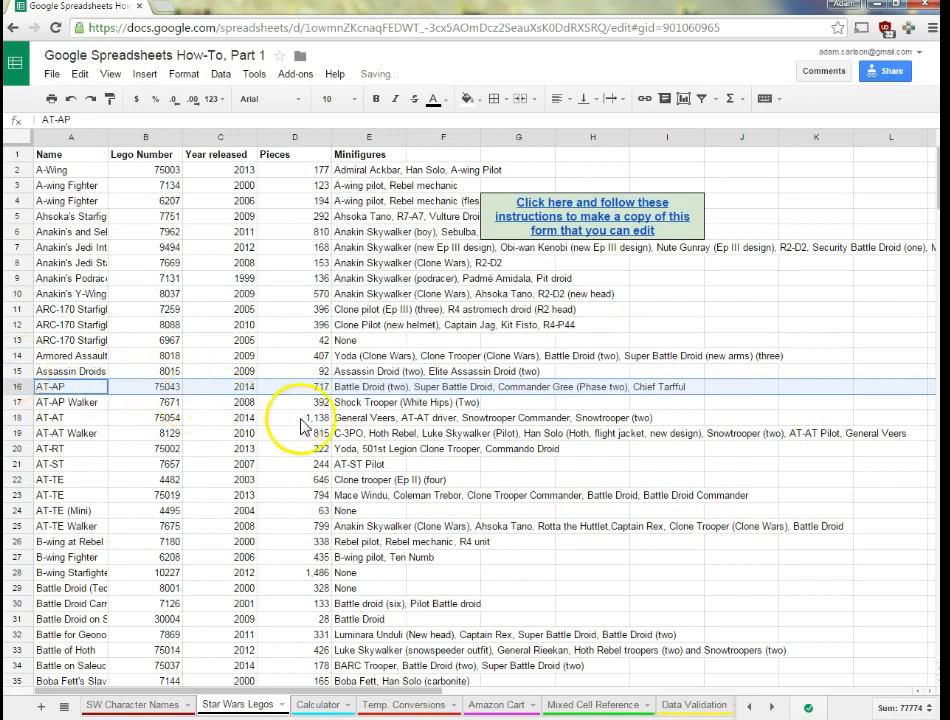
pyautogui.click(371, 451)
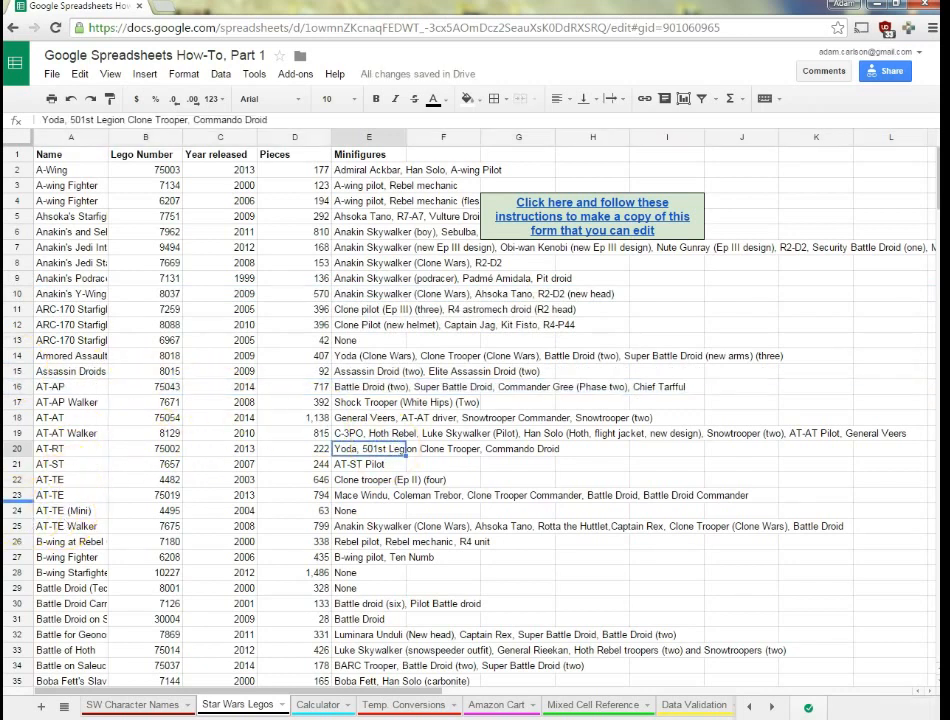
# Clear the contents of the AT-TE (Mini) row, and undo the clearing
pyautogui.click(15, 510)
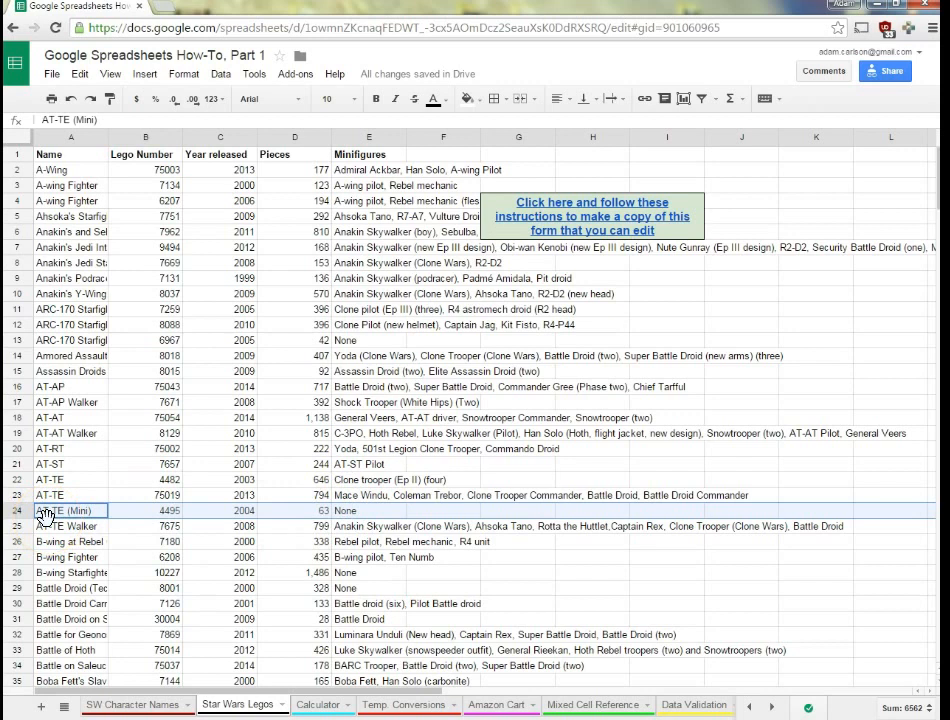
pyautogui.press('Delete')
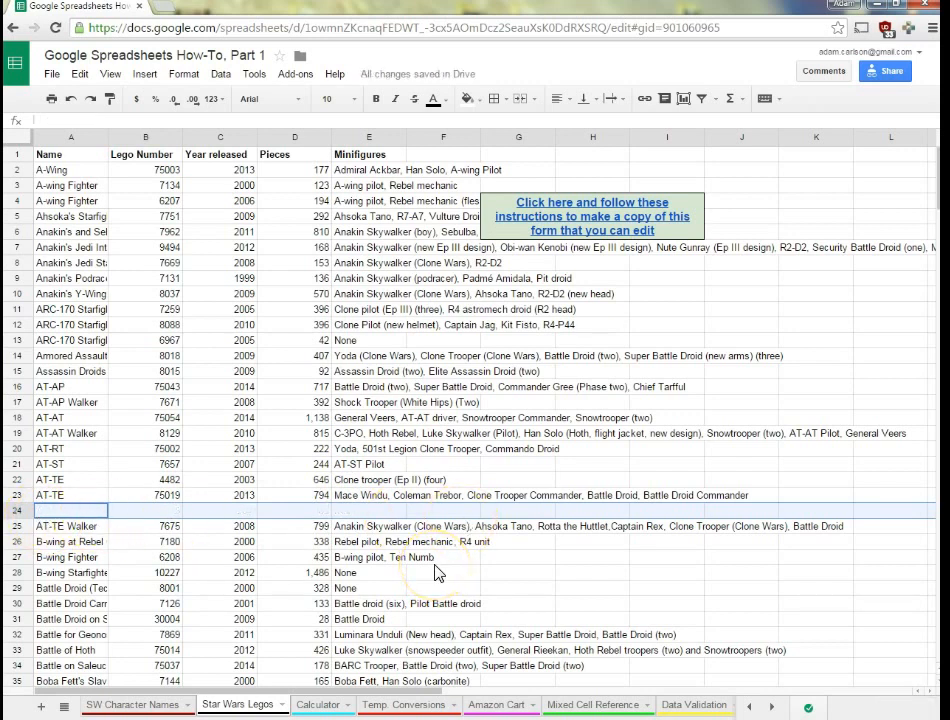
pyautogui.hotkey('ctrl', 'z')
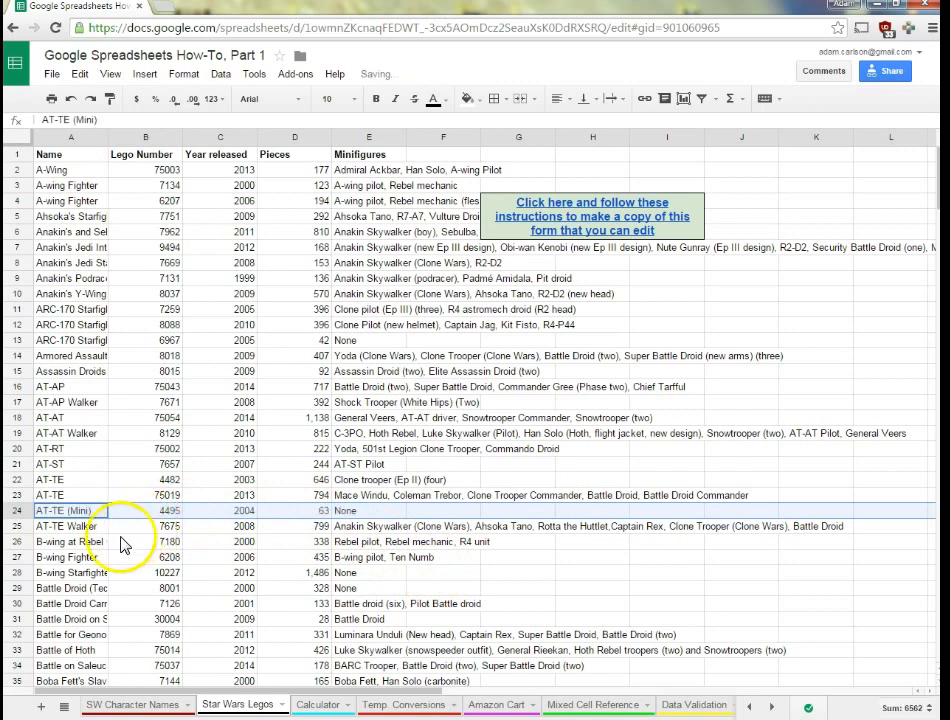
# Delete the entire AT-TE (Mini) row, row 24, from the sheet
pyautogui.rightClick(17, 512)
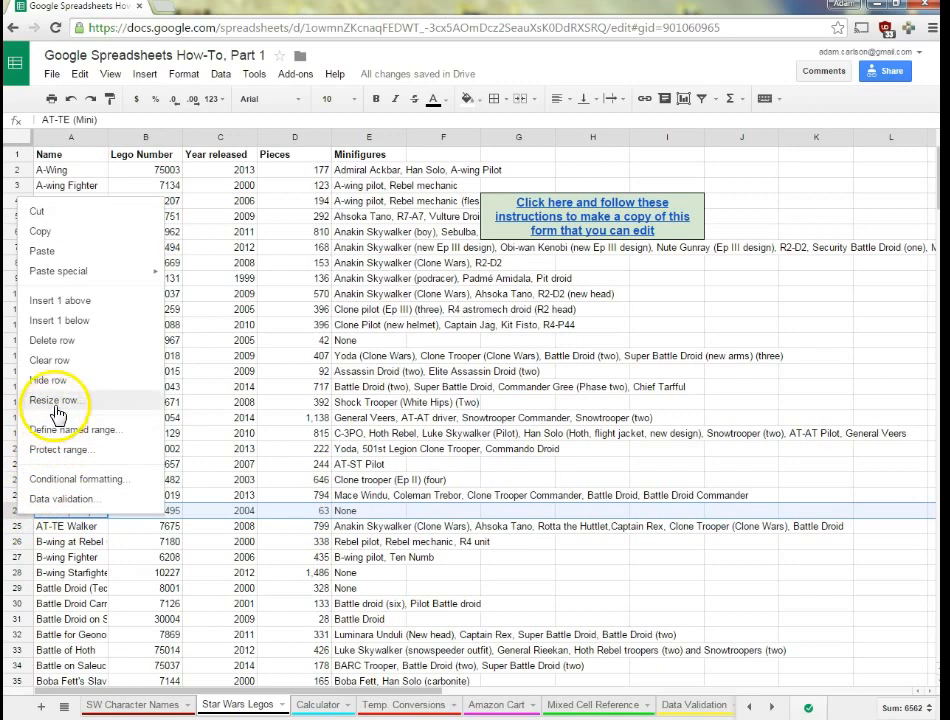
pyautogui.click(62, 344)
pyautogui.click(308, 479)
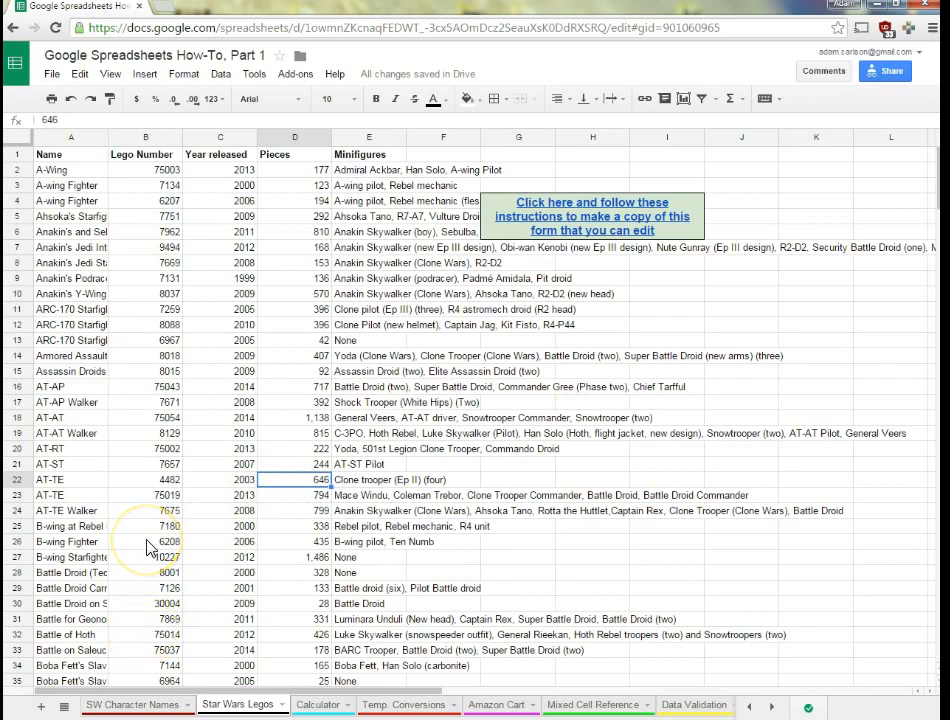
# Undo the deletion of the AT-TE (Mini) row
pyautogui.hotkey('ctrl', 'z')
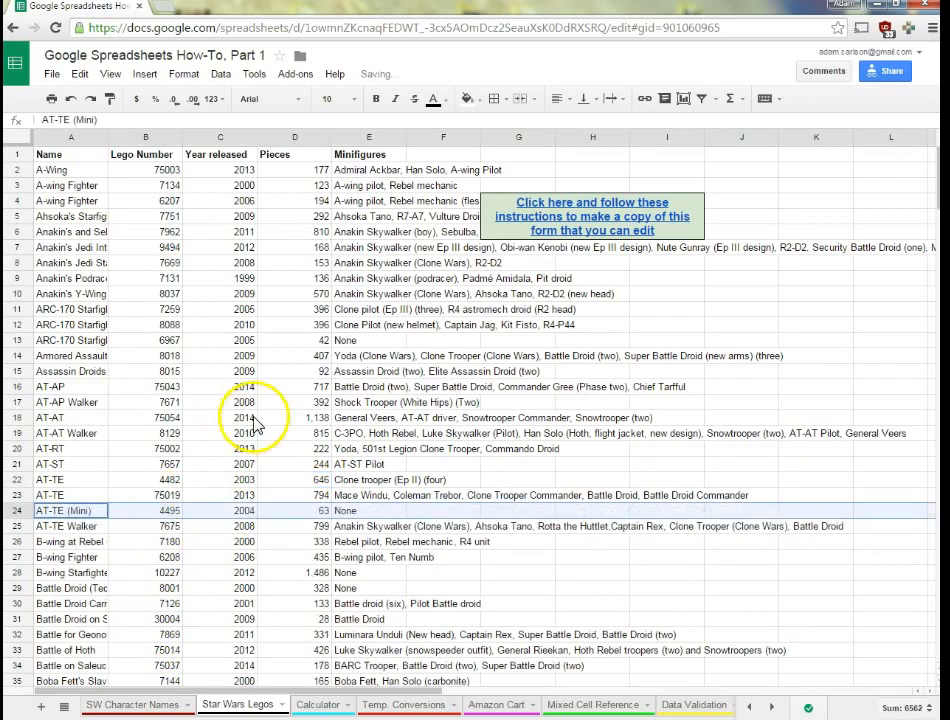
pyautogui.click(245, 418)
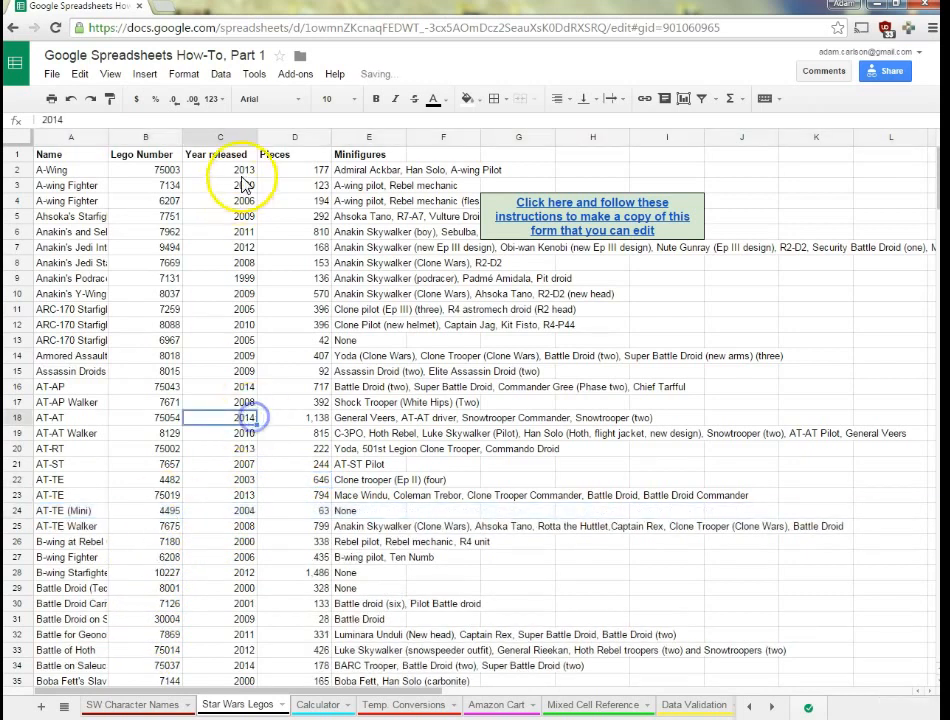
# Delete the entire Minifigures column, and undo the deletion
pyautogui.click(364, 136)
pyautogui.rightClick(364, 136)
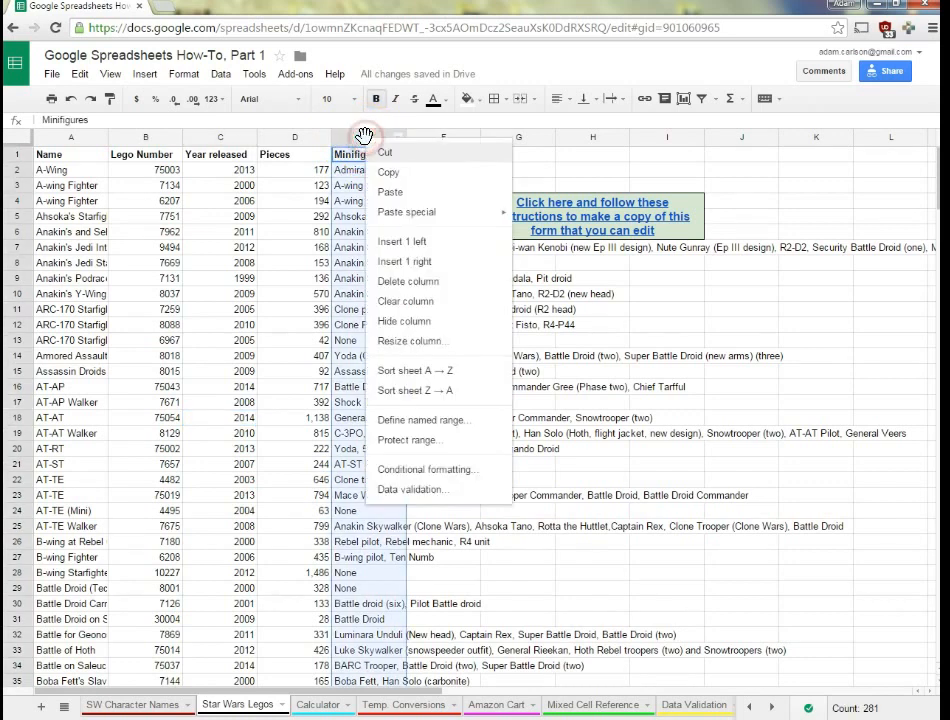
pyautogui.click(405, 281)
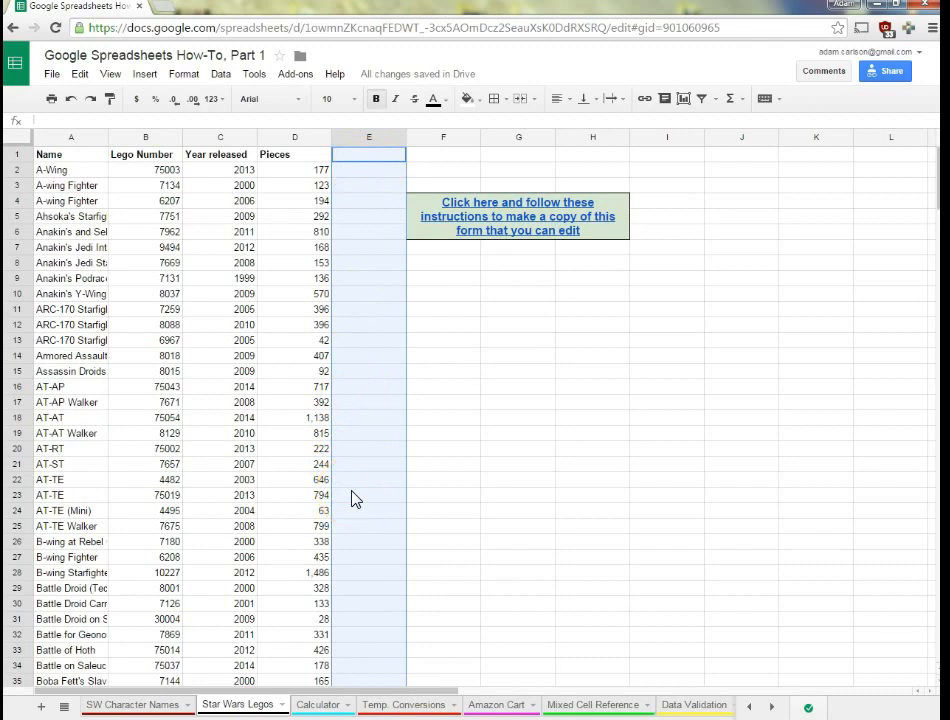
pyautogui.hotkey('ctrl', 'v')
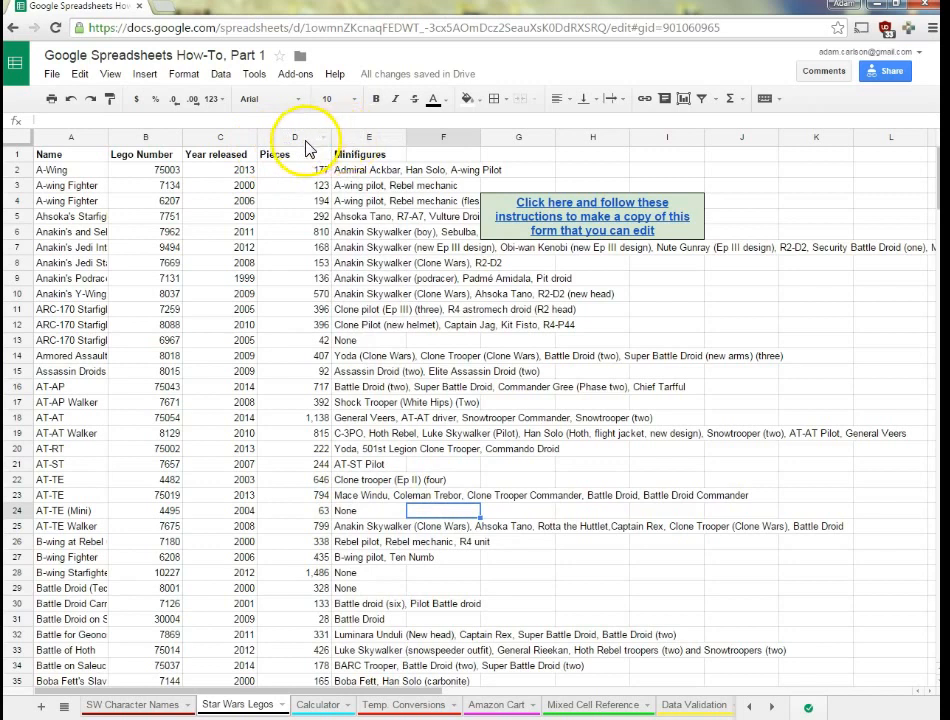
pyautogui.click(366, 205)
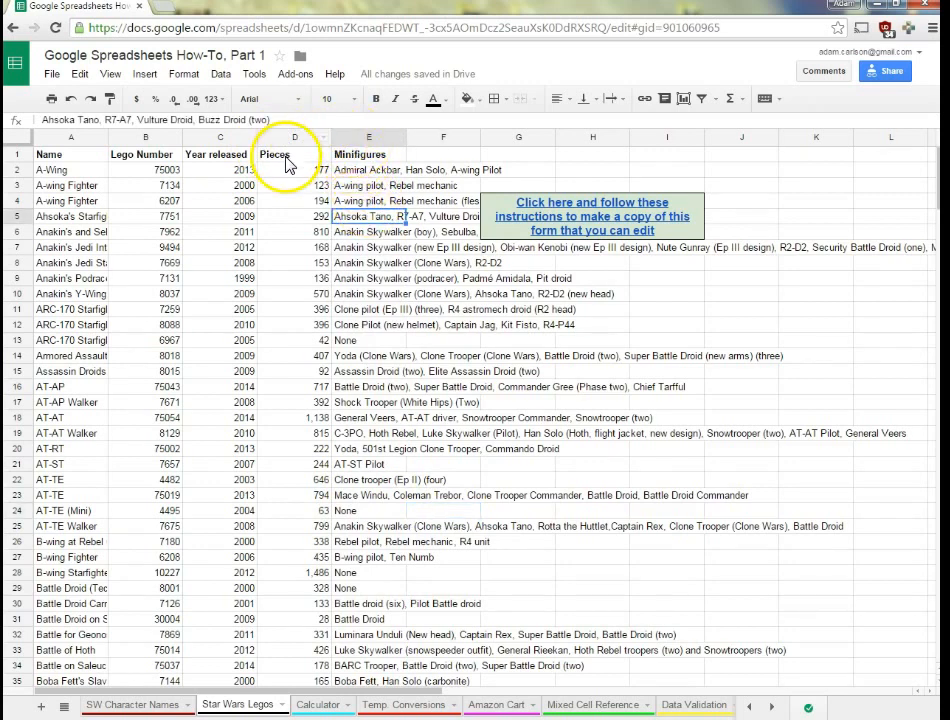
# Insert one blank column before Minifigures and undo it, and do the same with one blank column after Minifigures
pyautogui.click(369, 137)
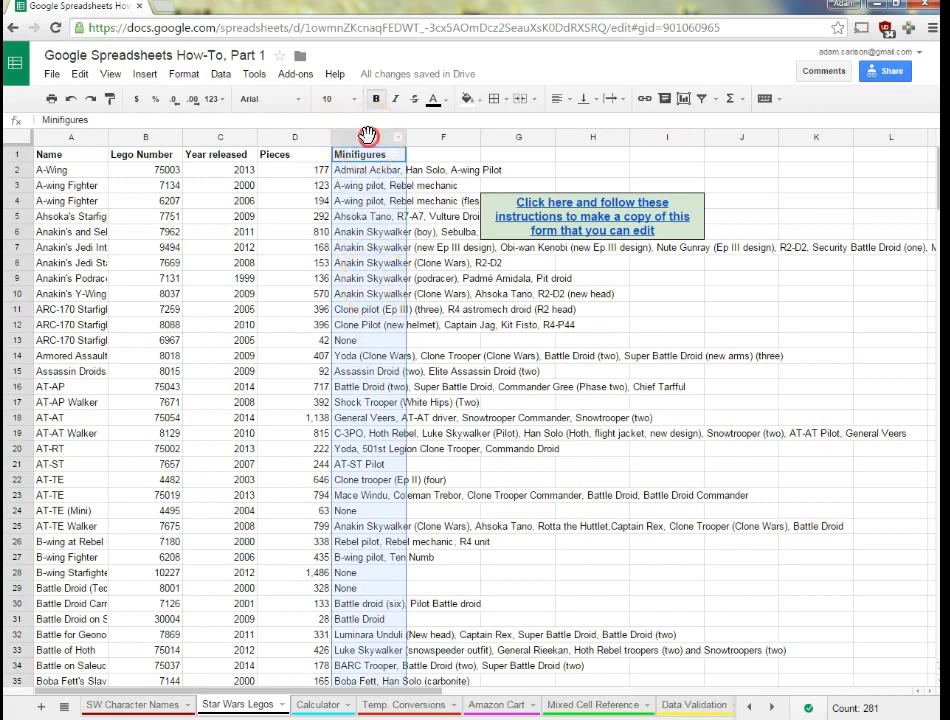
pyautogui.rightClick(368, 136)
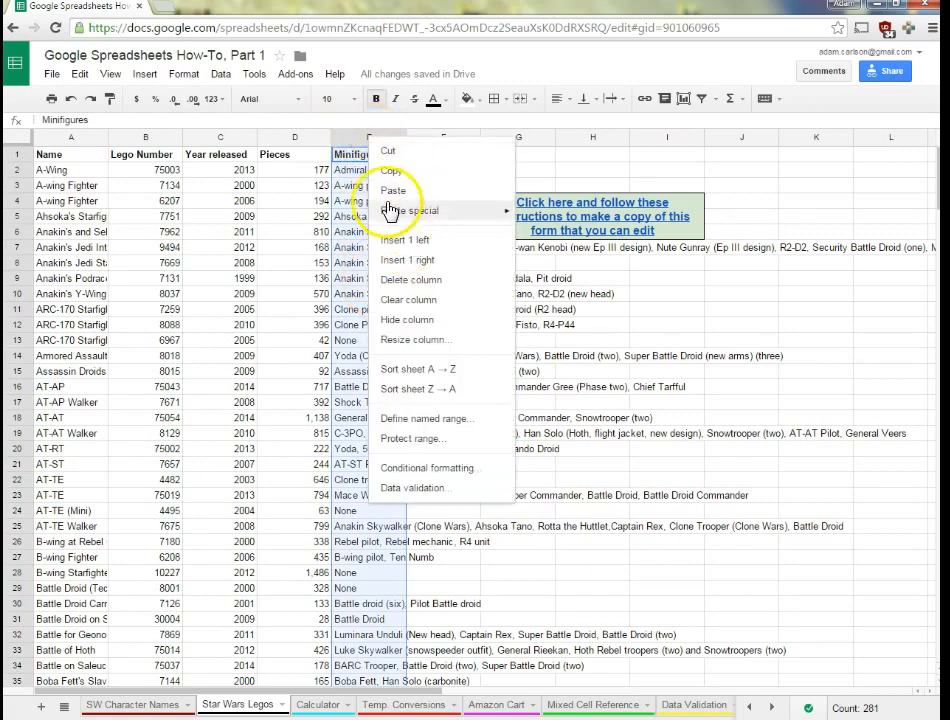
pyautogui.click(428, 260)
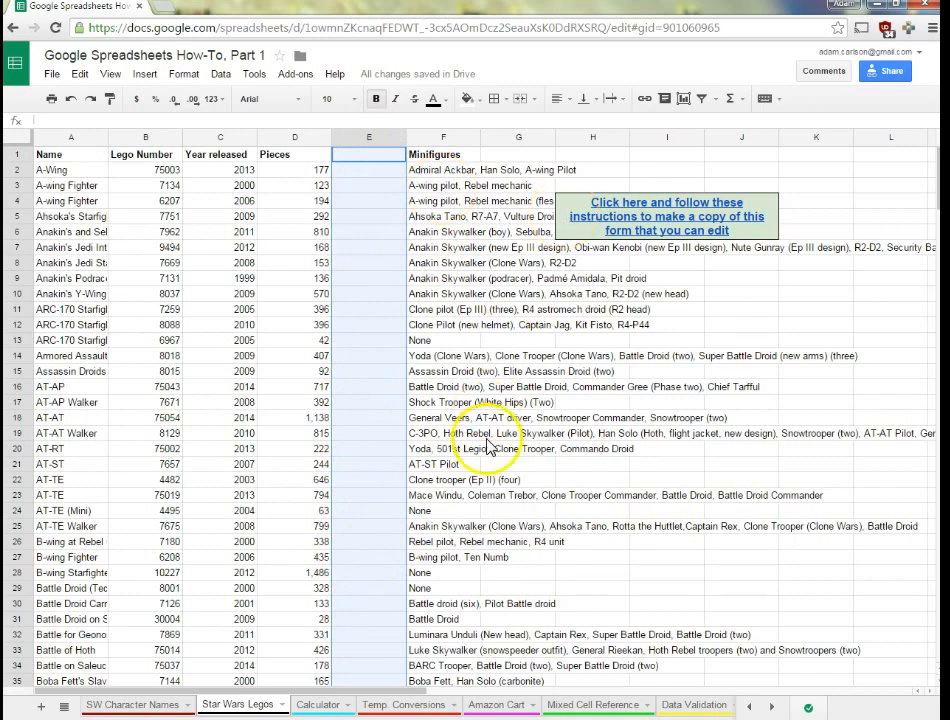
pyautogui.hotkey('ctrl', 'z')
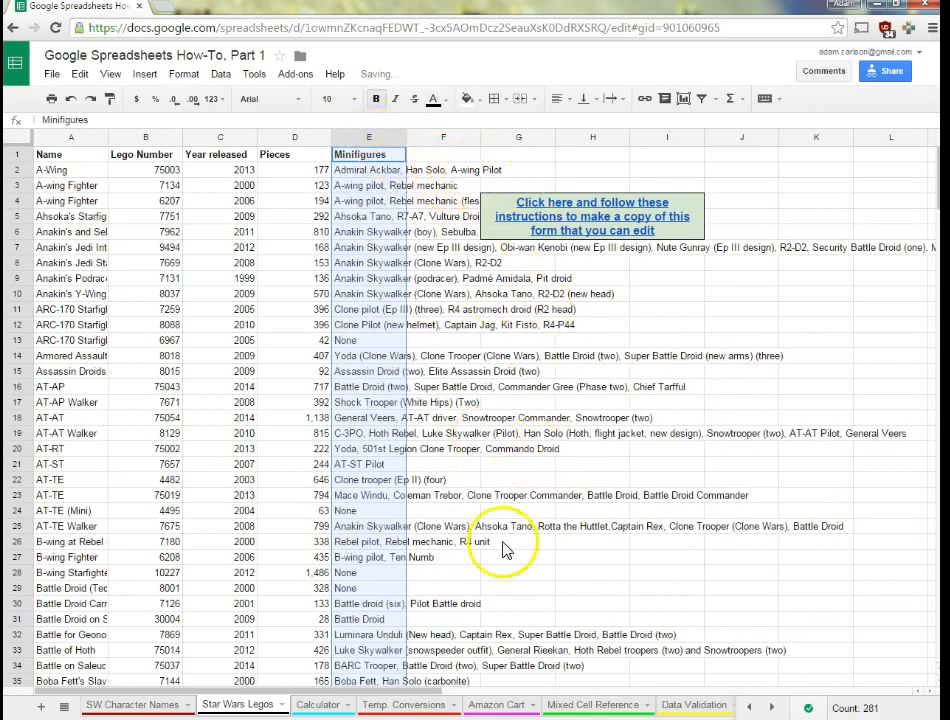
pyautogui.rightClick(377, 138)
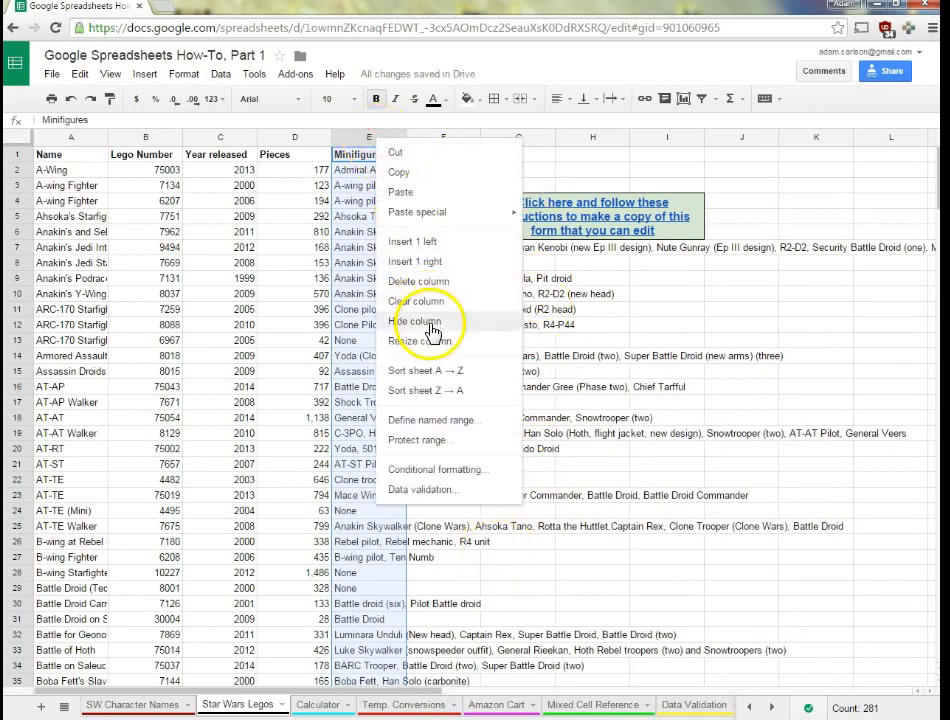
pyautogui.click(430, 262)
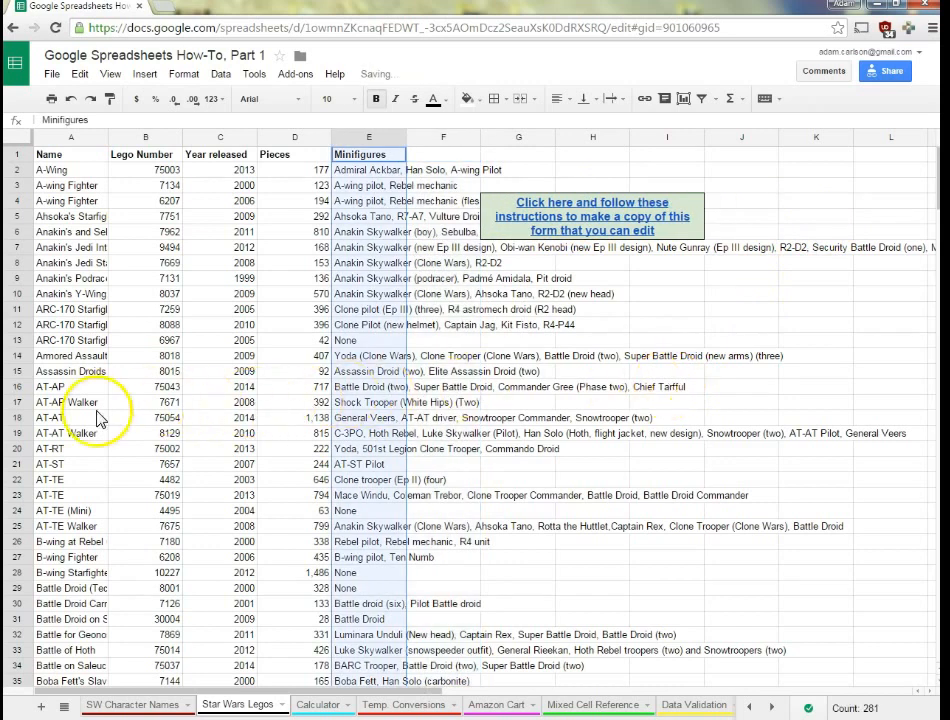
# Insert one blank row above the AT-RT row and undo it, and do the same with one blank row below it
pyautogui.click(15, 450)
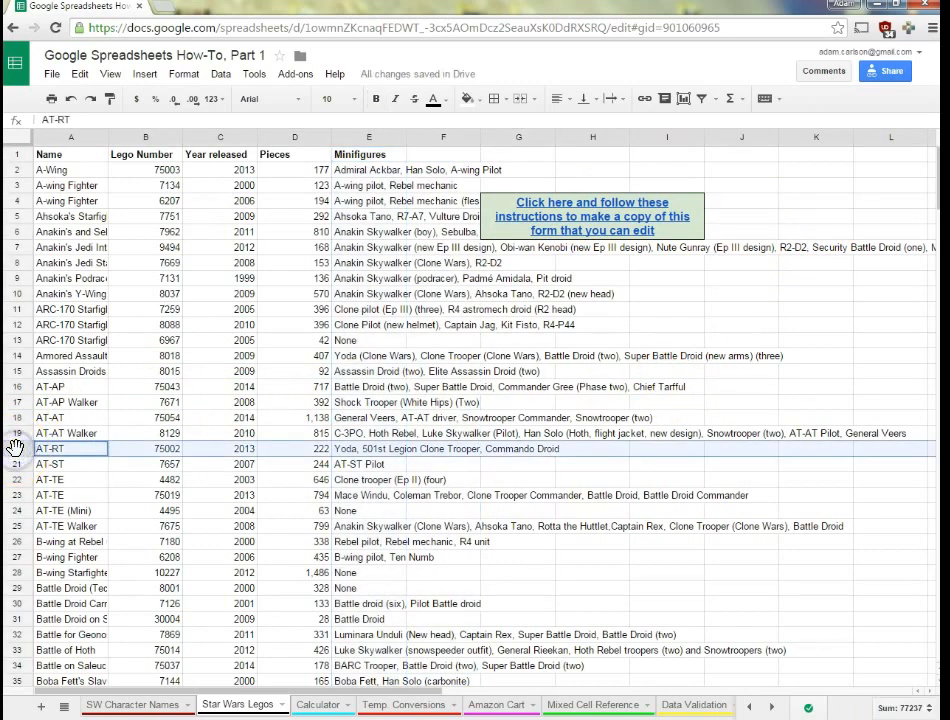
pyautogui.rightClick(15, 448)
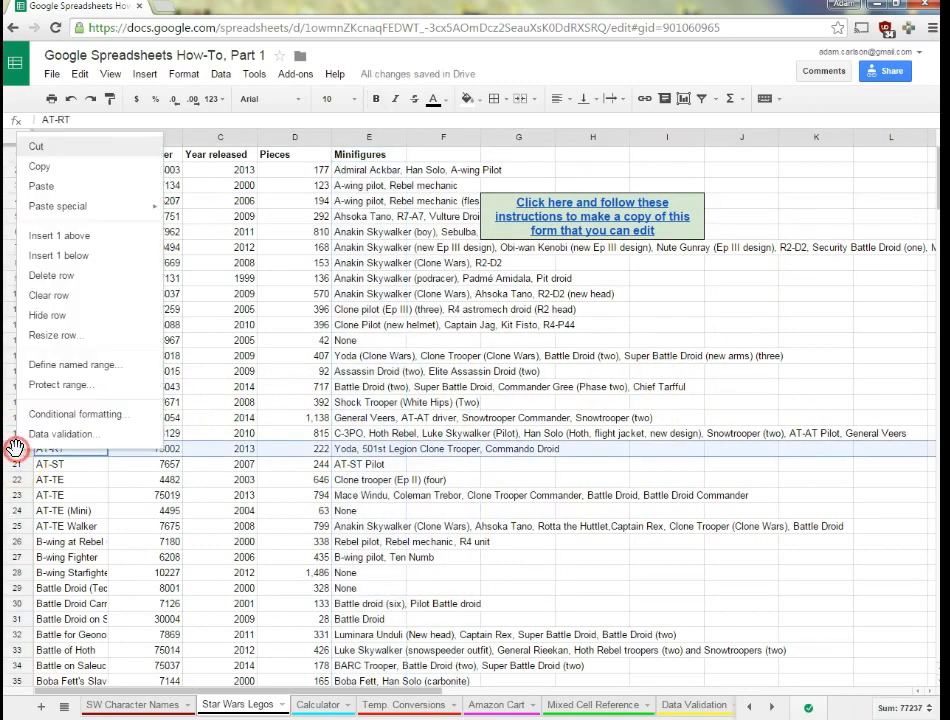
pyautogui.click(74, 238)
pyautogui.hotkey('ctrl', 'z')
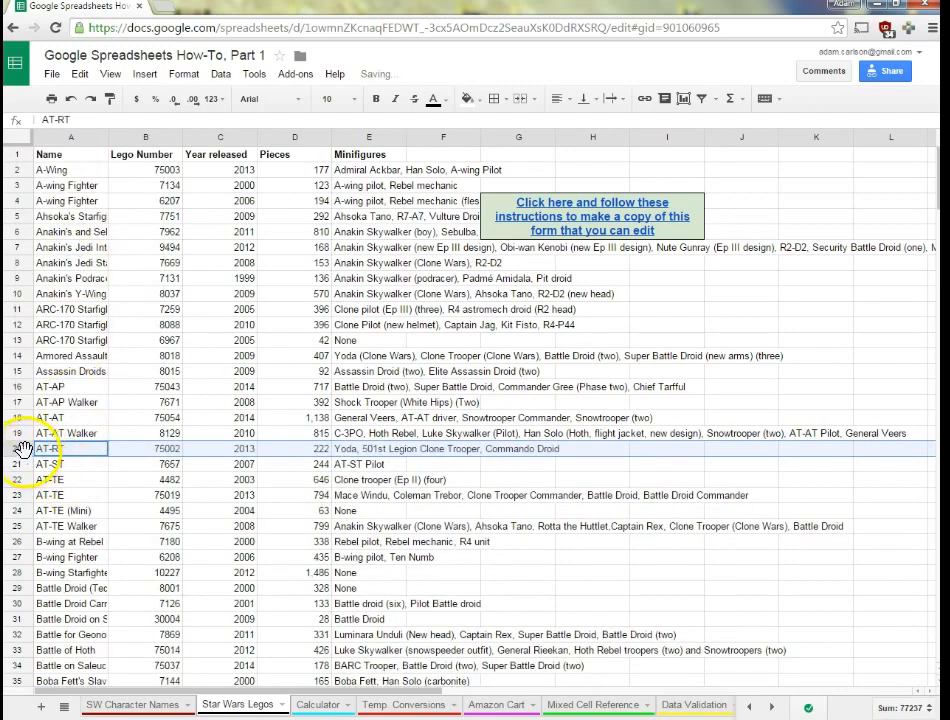
pyautogui.rightClick(20, 448)
pyautogui.click(80, 258)
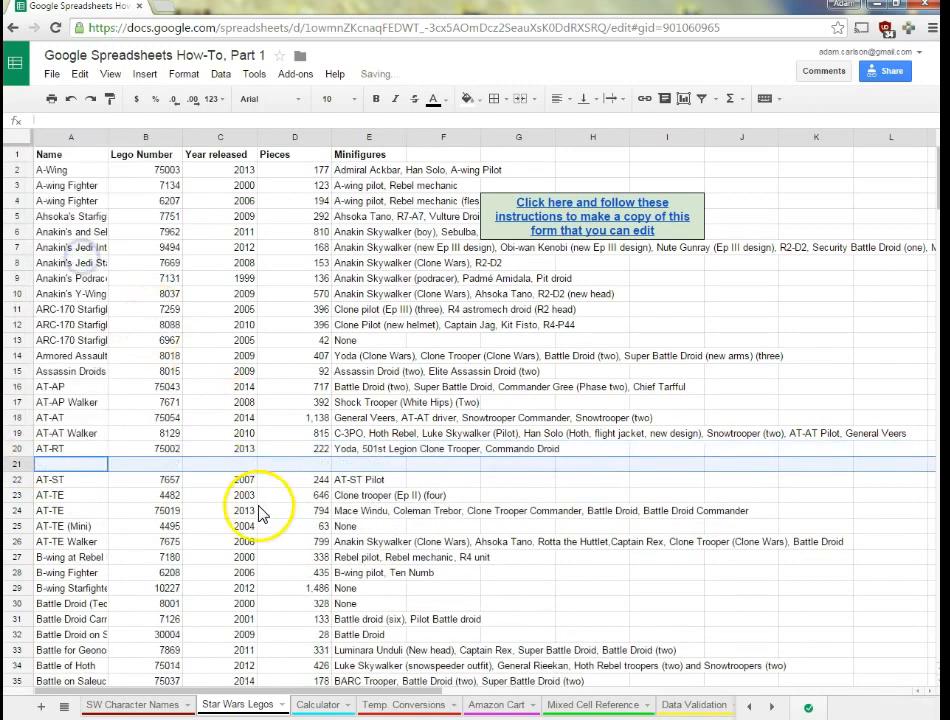
pyautogui.hotkey('ctrl', 'z')
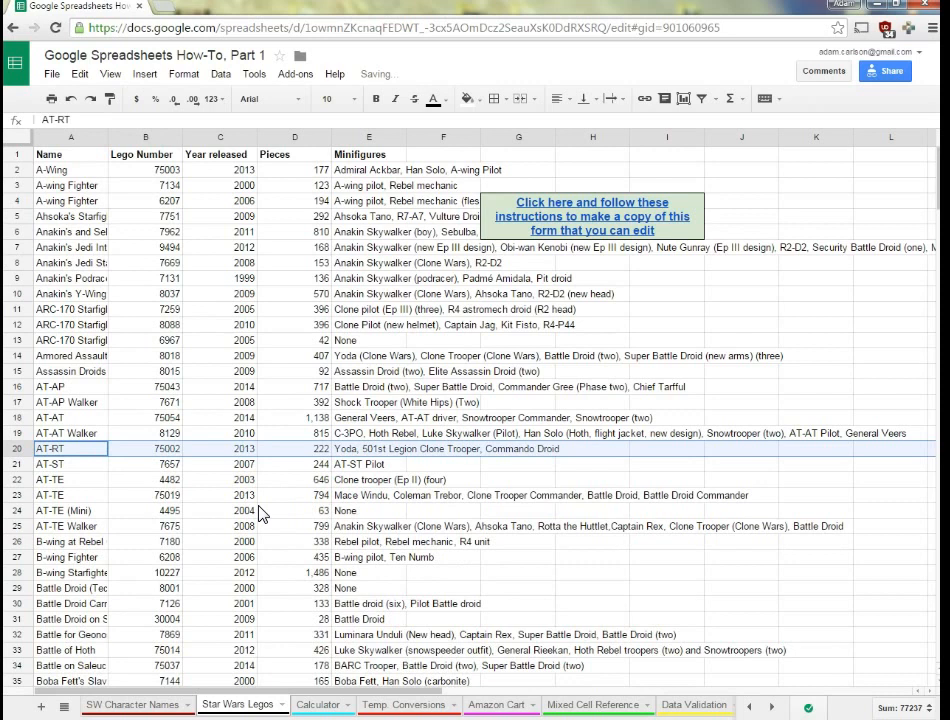
# Select rows 21 to 25 to insert five blank rows above AT-ST at once, and undo the insertion
pyautogui.click(60, 466)
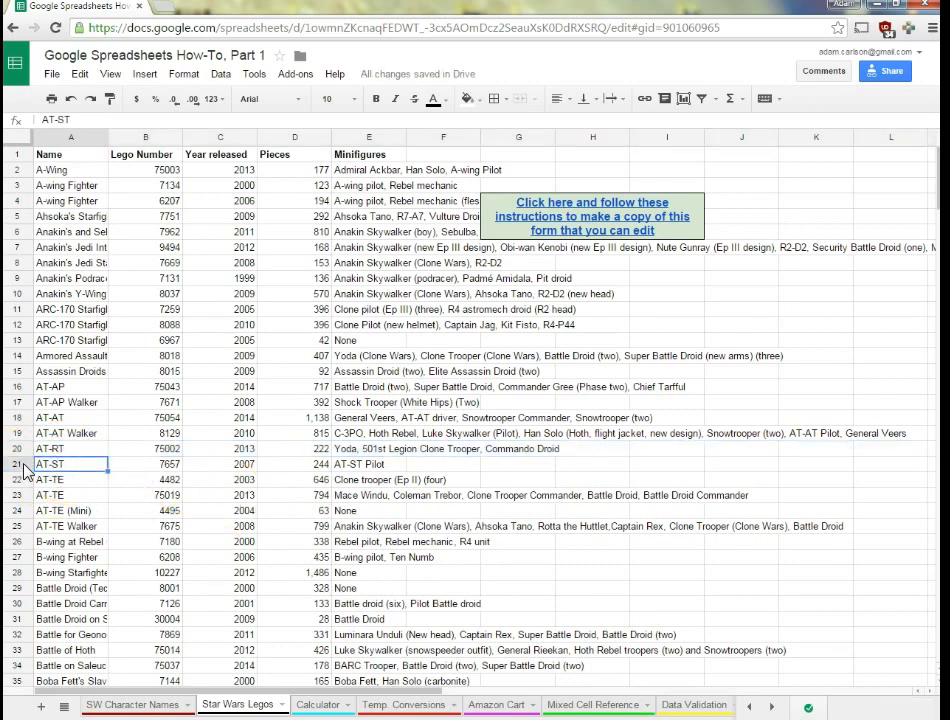
pyautogui.moveTo(22, 466); pyautogui.dragTo(20, 532)
pyautogui.rightClick(20, 532)
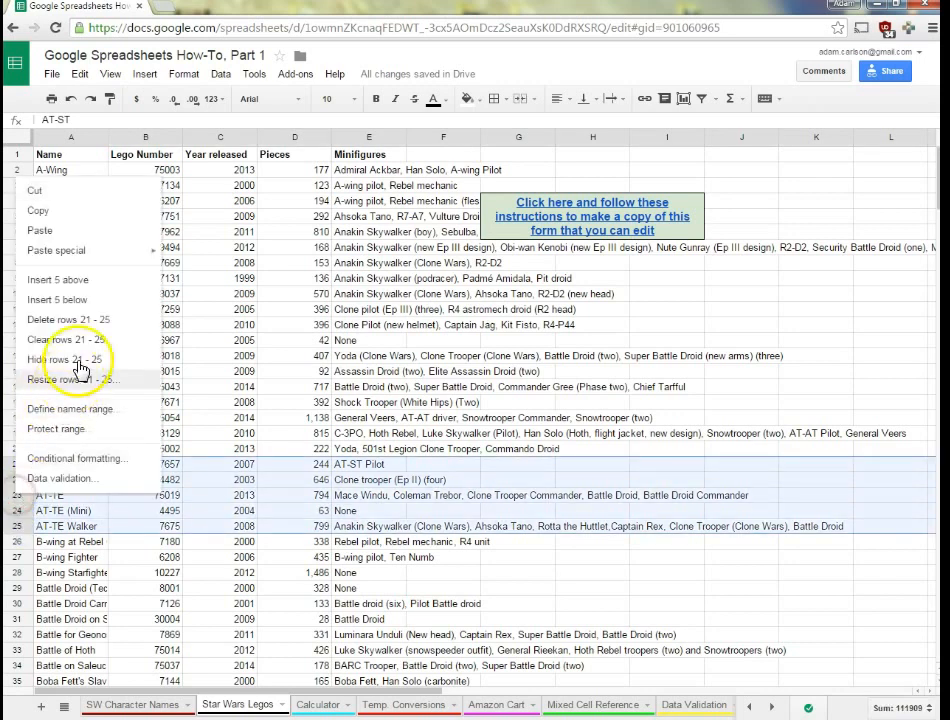
pyautogui.click(72, 288)
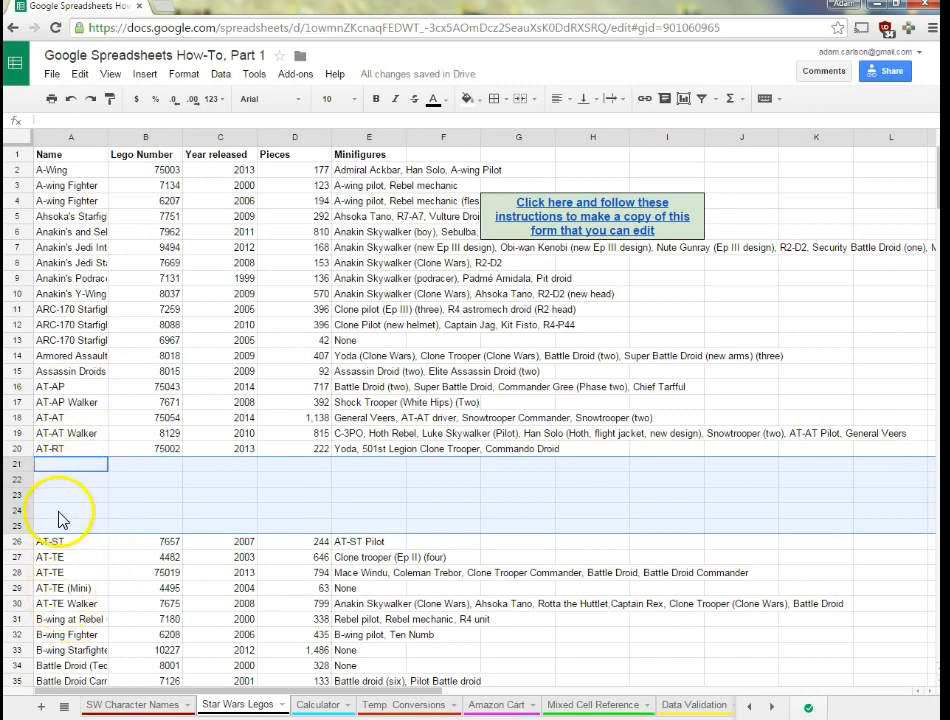
pyautogui.hotkey('ctrl', 'z')
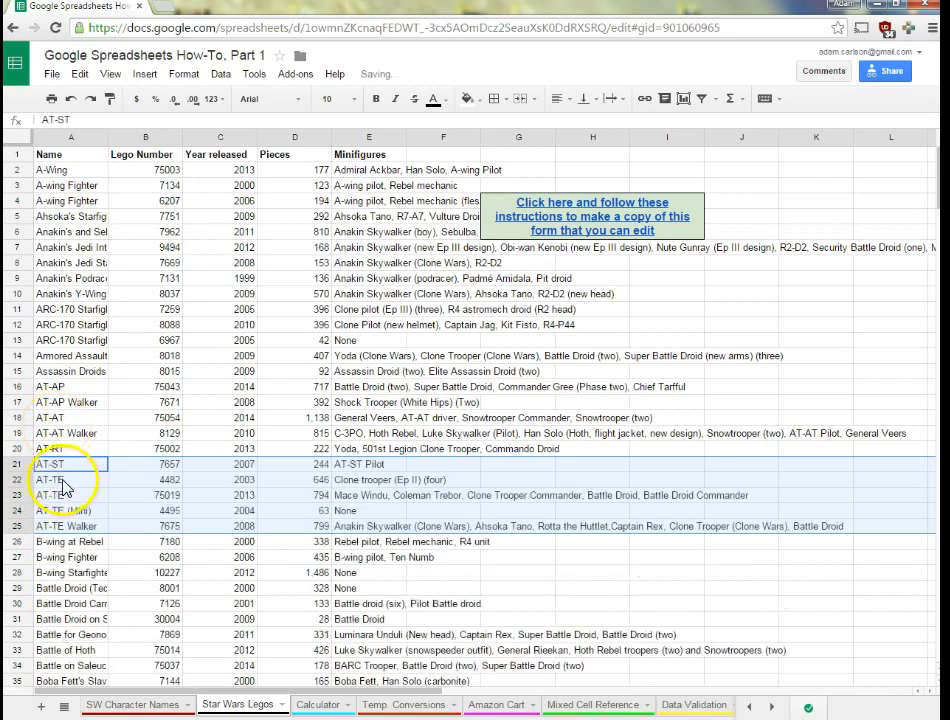
# Insert three blank rows above the AT-ST row one at a time, and undo all three insertions
pyautogui.click(25, 467)
pyautogui.click(22, 434)
pyautogui.click(23, 464)
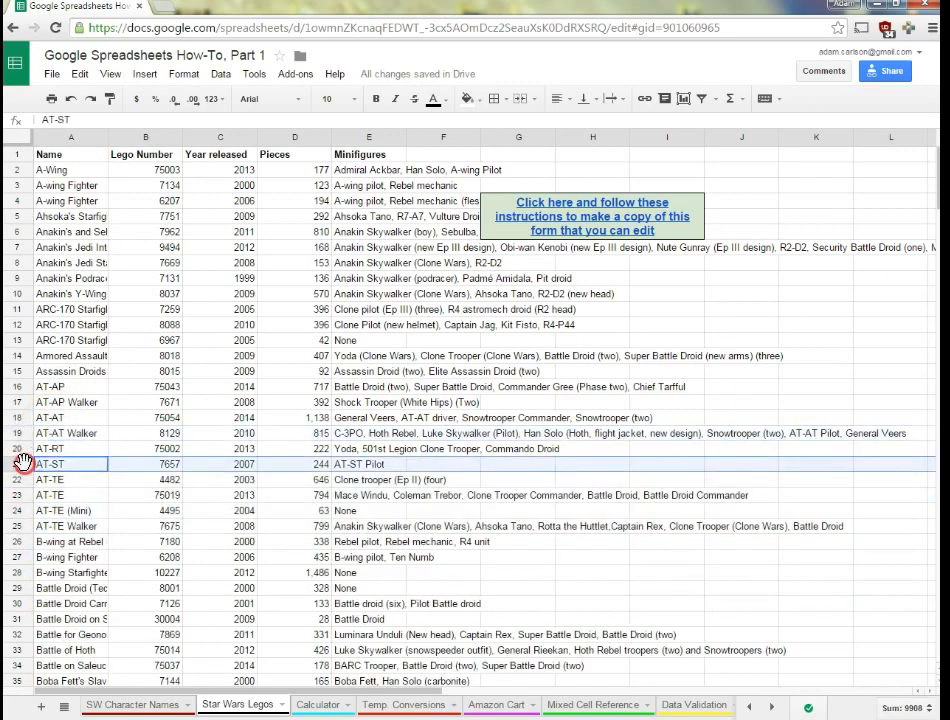
pyautogui.rightClick(23, 464)
pyautogui.click(64, 190)
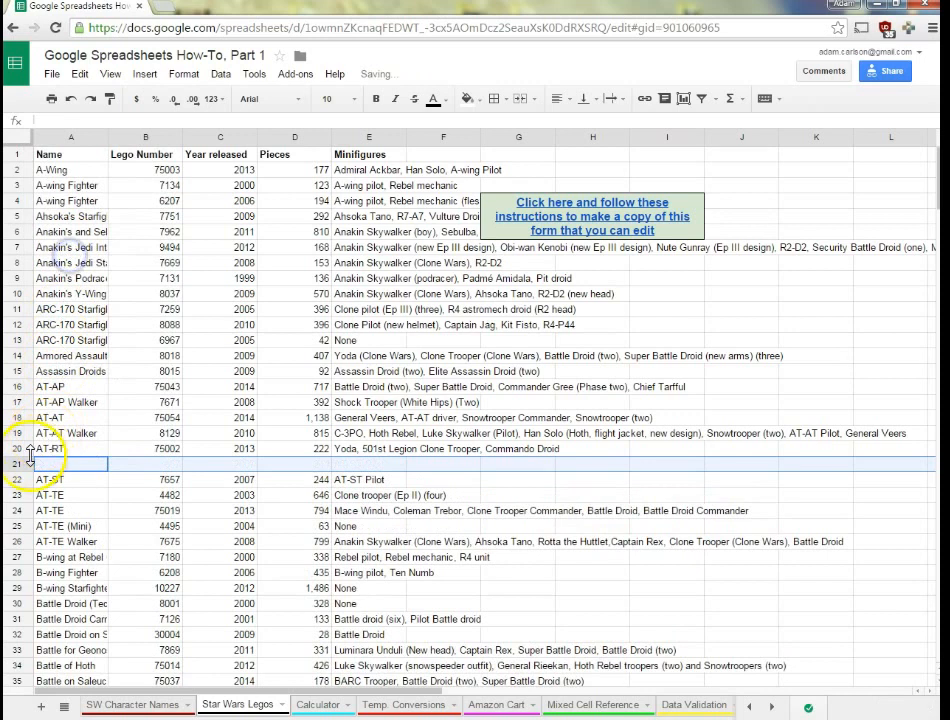
pyautogui.rightClick(15, 463)
pyautogui.click(45, 254)
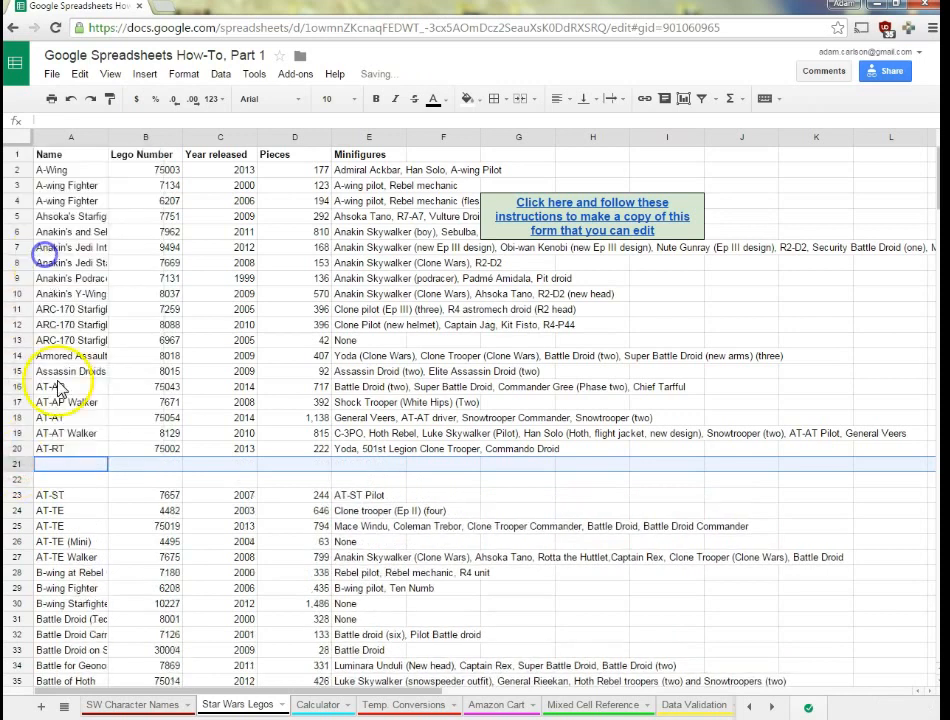
pyautogui.rightClick(17, 466)
pyautogui.click(42, 254)
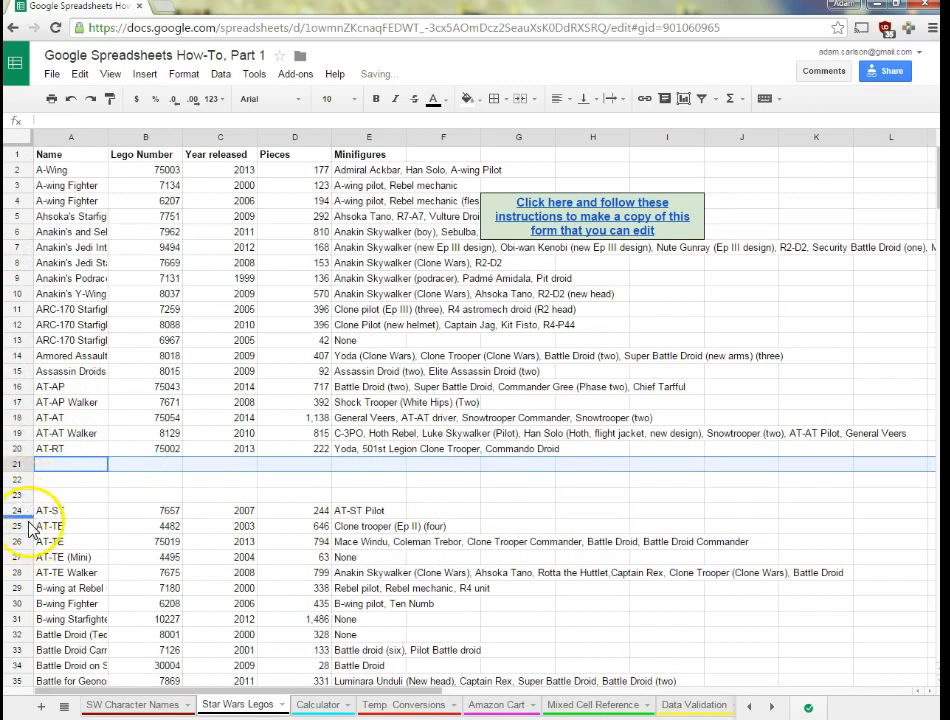
pyautogui.hotkey('ctrl', 'z')
pyautogui.hotkey('ctrl', 'z')
pyautogui.hotkey('ctrl', 'z')
pyautogui.moveTo(62, 522); pyautogui.dragTo(46, 510)
# Insert three blank rows above AT-ST in one go by selecting rows 21 to 23, and undo the insertion
pyautogui.click(21, 465)
pyautogui.moveTo(21, 466); pyautogui.dragTo(23, 496)
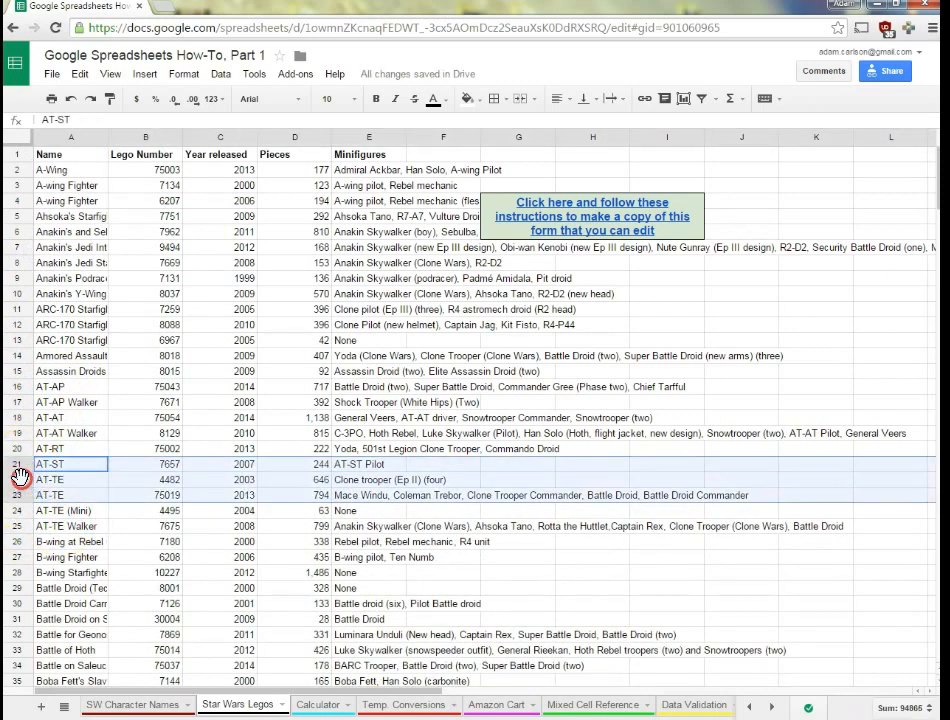
pyautogui.rightClick(20, 495)
pyautogui.click(74, 268)
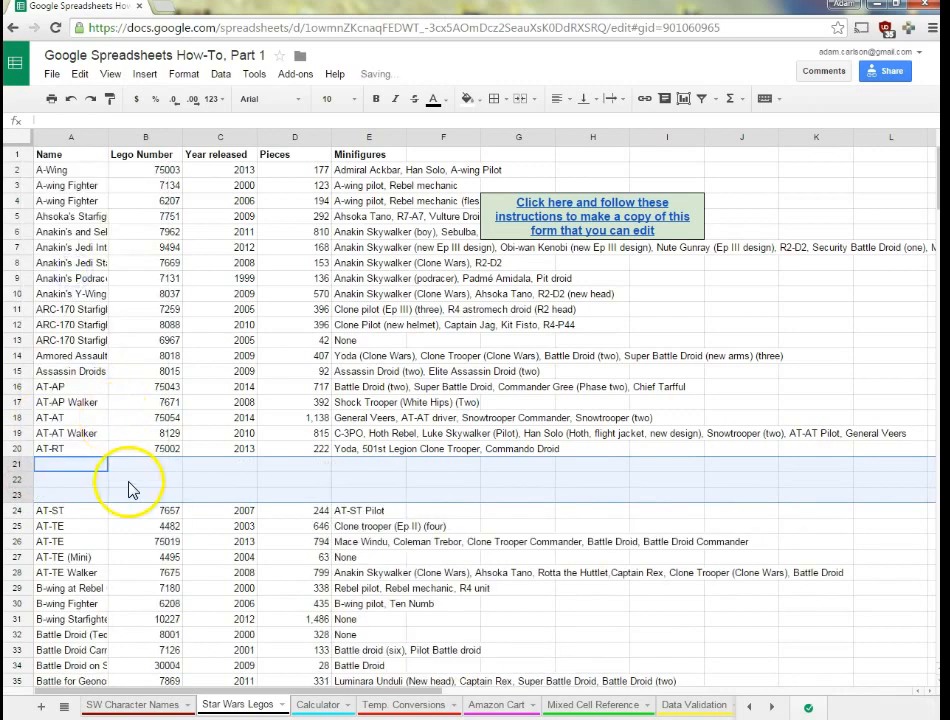
pyautogui.hotkey('ctrl', 'z')
pyautogui.click(240, 604)
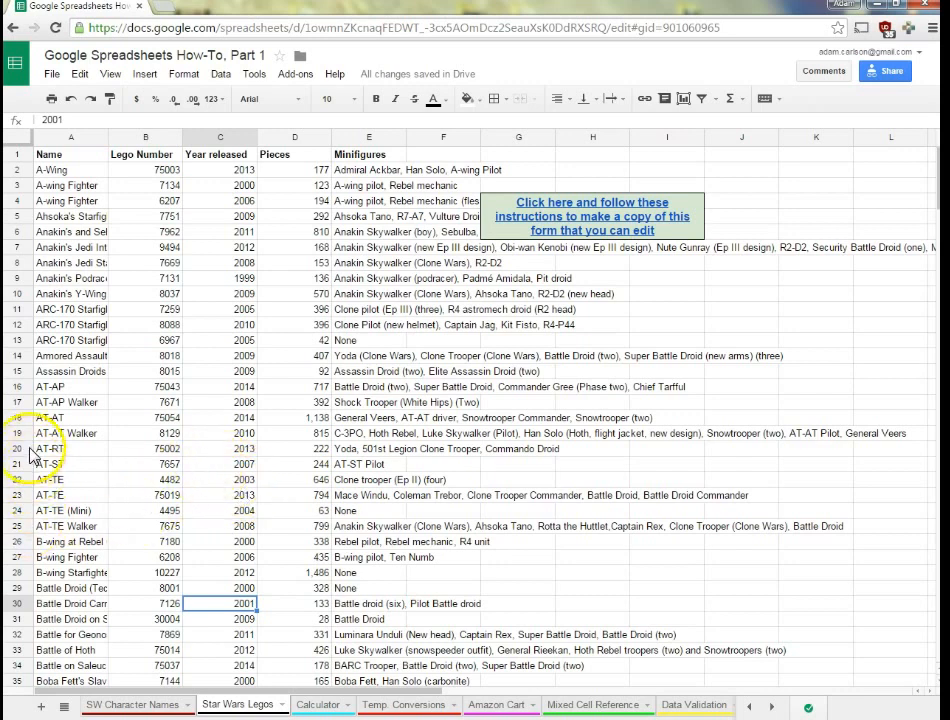
# Hide rows 16 to 25, from AT-AP to AT-TE Walker, and unhide them again
pyautogui.click(22, 392)
pyautogui.keyDown('shift'); pyautogui.click(18, 525); pyautogui.keyUp('shift')
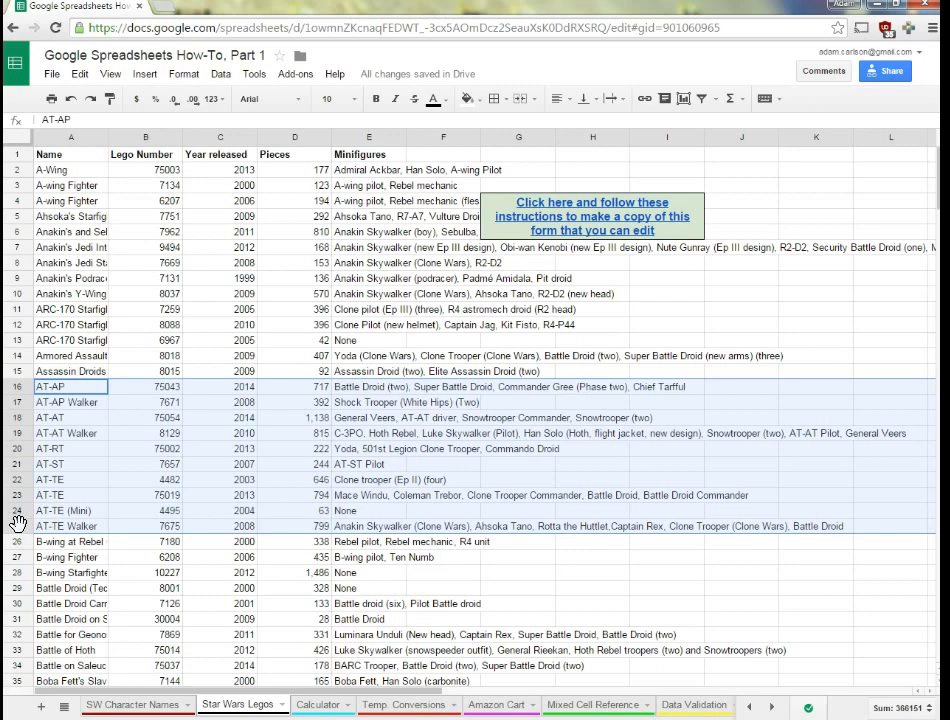
pyautogui.rightClick(15, 463)
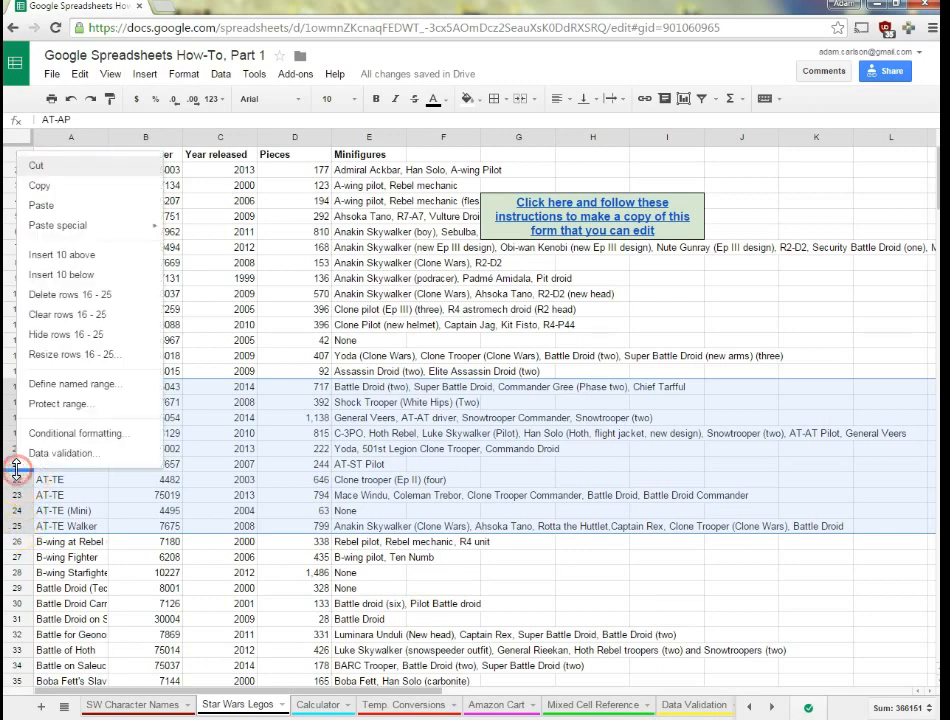
pyautogui.click(63, 342)
pyautogui.click(96, 497)
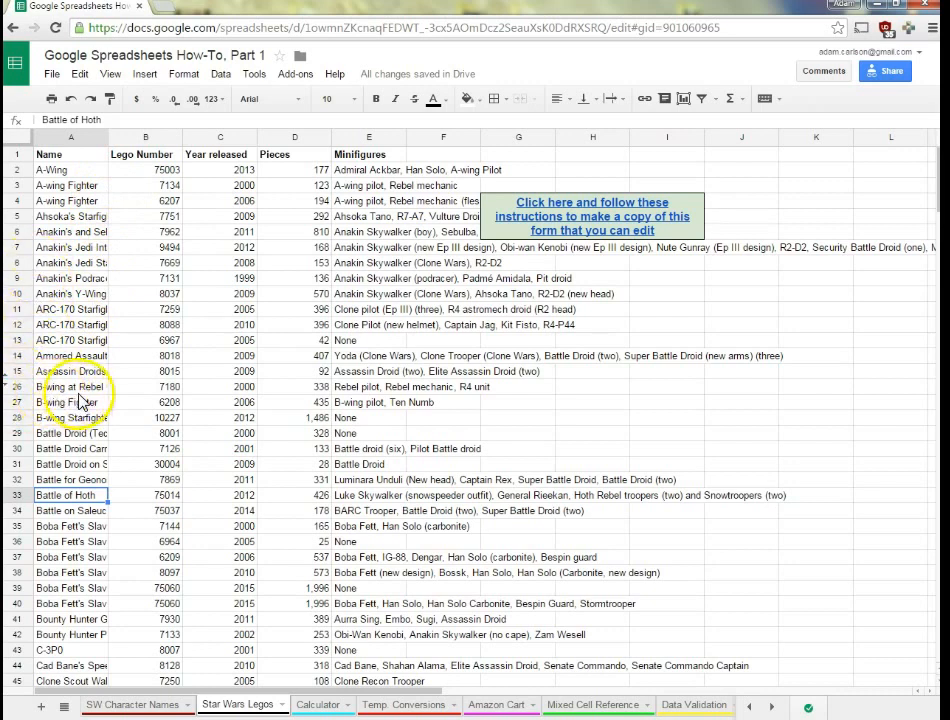
pyautogui.click(12, 385)
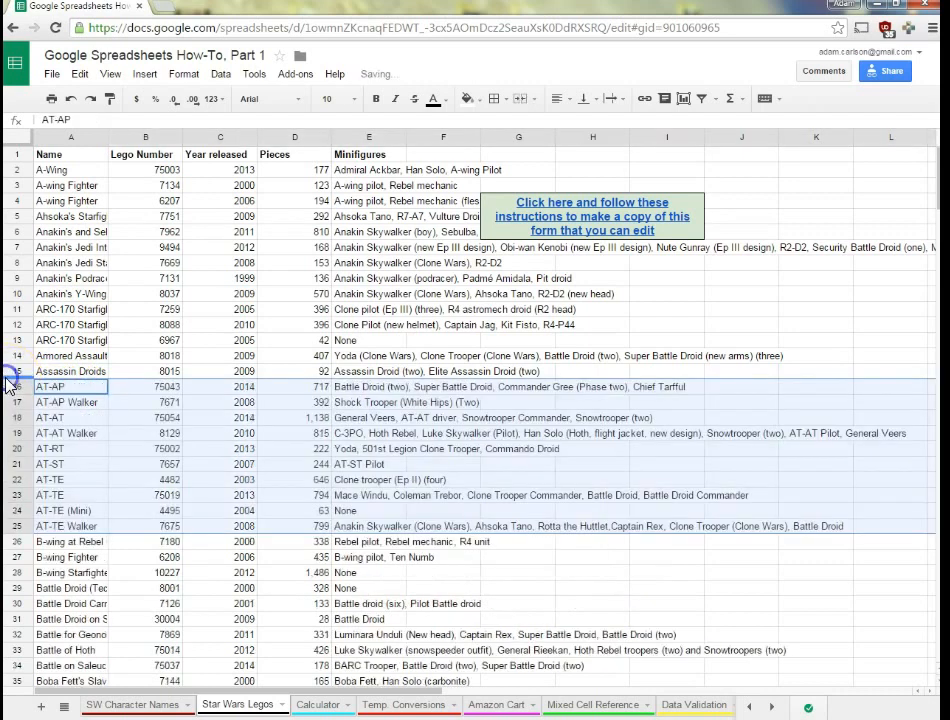
# Hide the Year released column
pyautogui.click(175, 557)
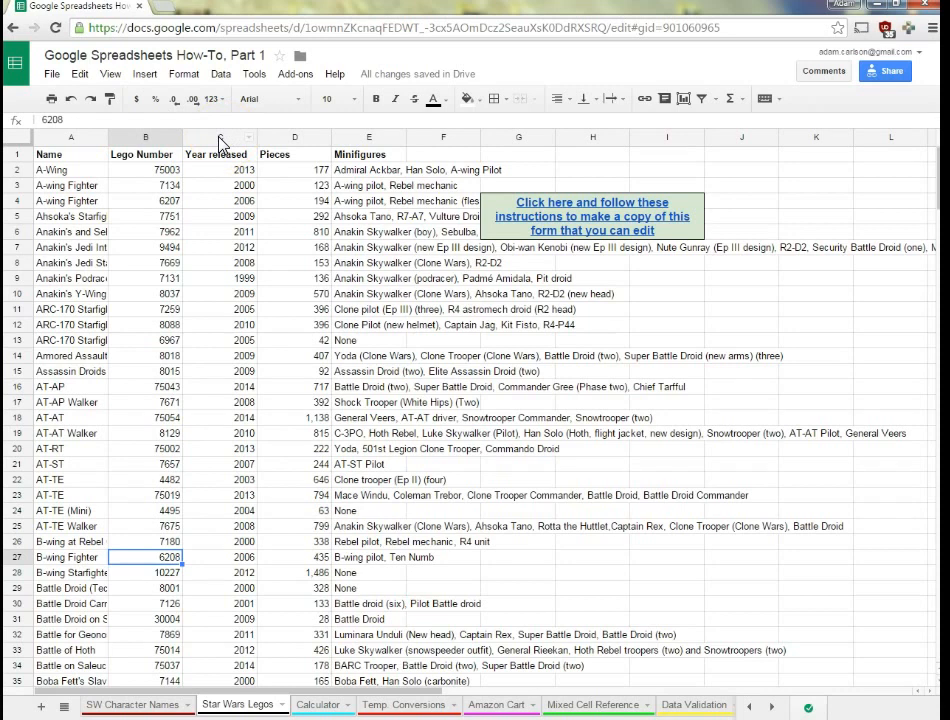
pyautogui.rightClick(222, 143)
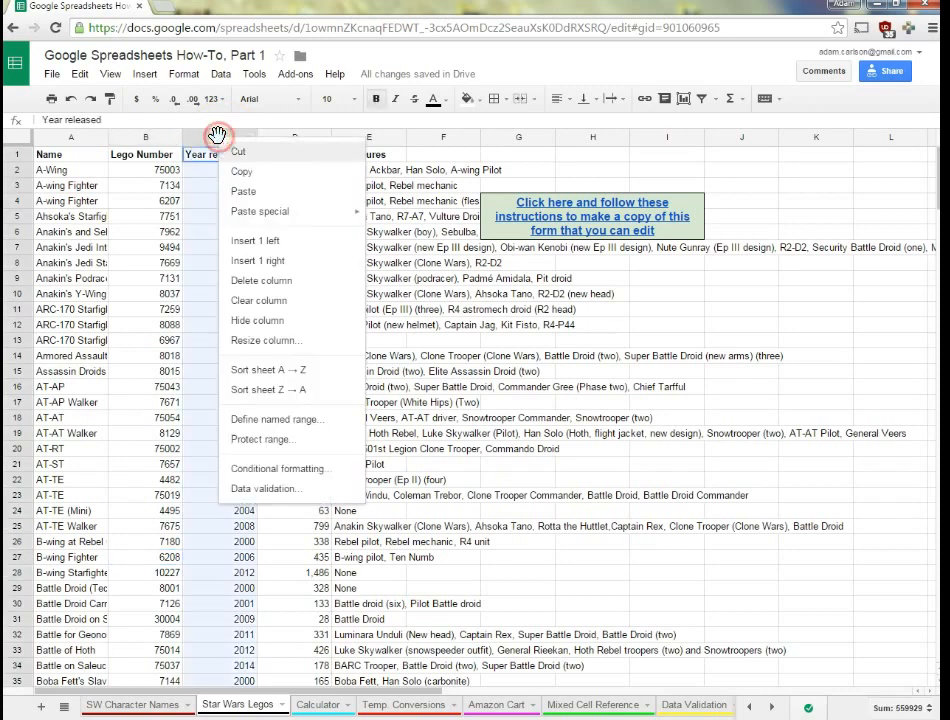
pyautogui.click(257, 325)
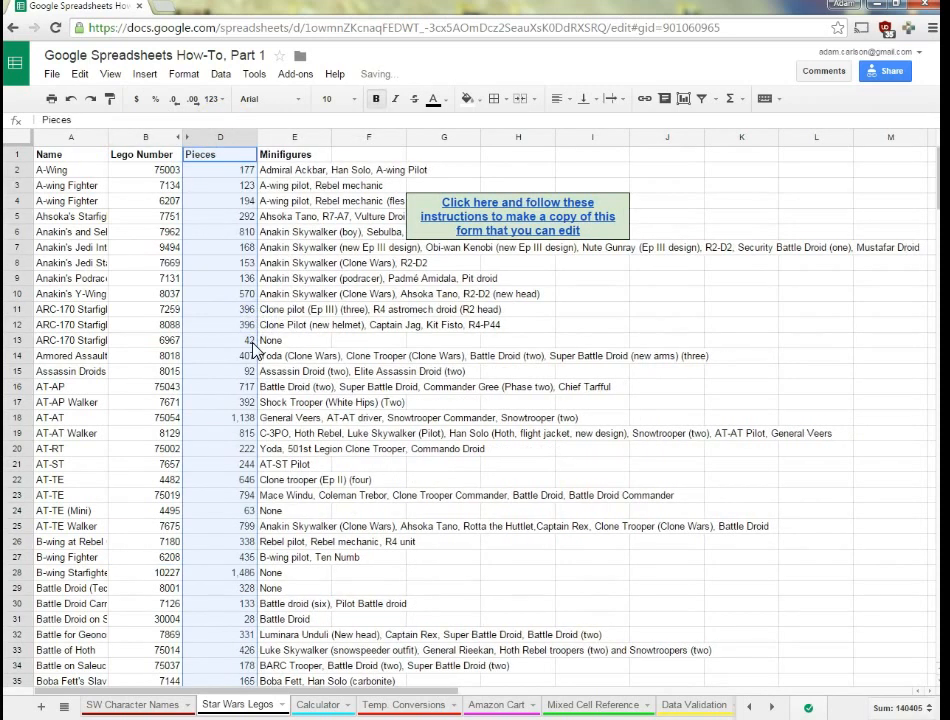
# Undo hiding the Year released column
pyautogui.hotkey('ctrl', 'z')
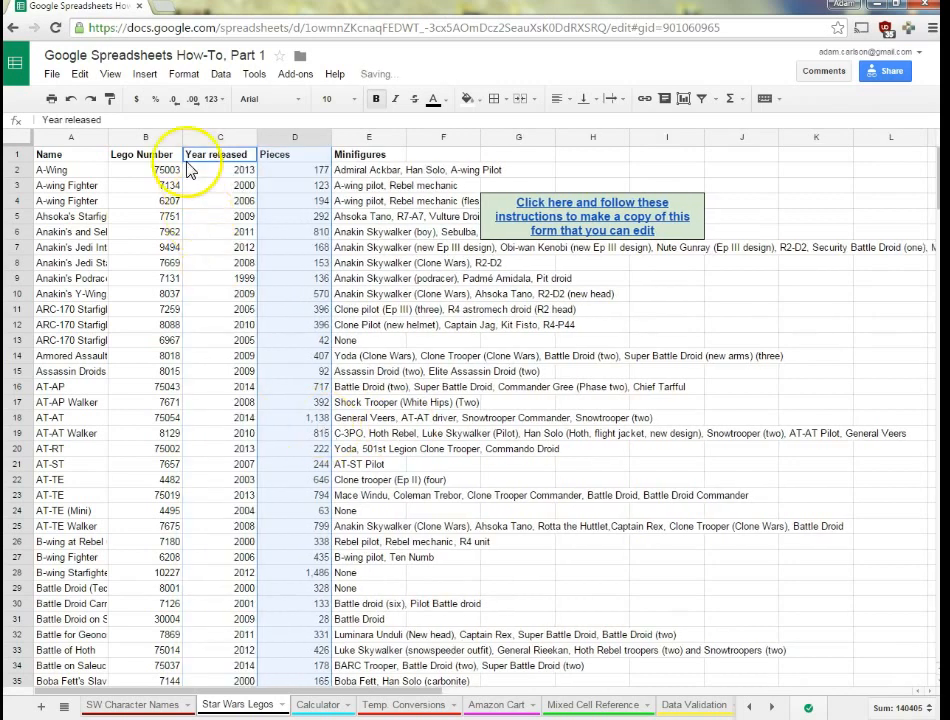
# Hide columns B to E, from Lego Number to Minifigures, and undo the hiding
pyautogui.click(140, 139)
pyautogui.keyDown('shift'); pyautogui.click(350, 138); pyautogui.keyUp('shift')
pyautogui.rightClick(350, 138)
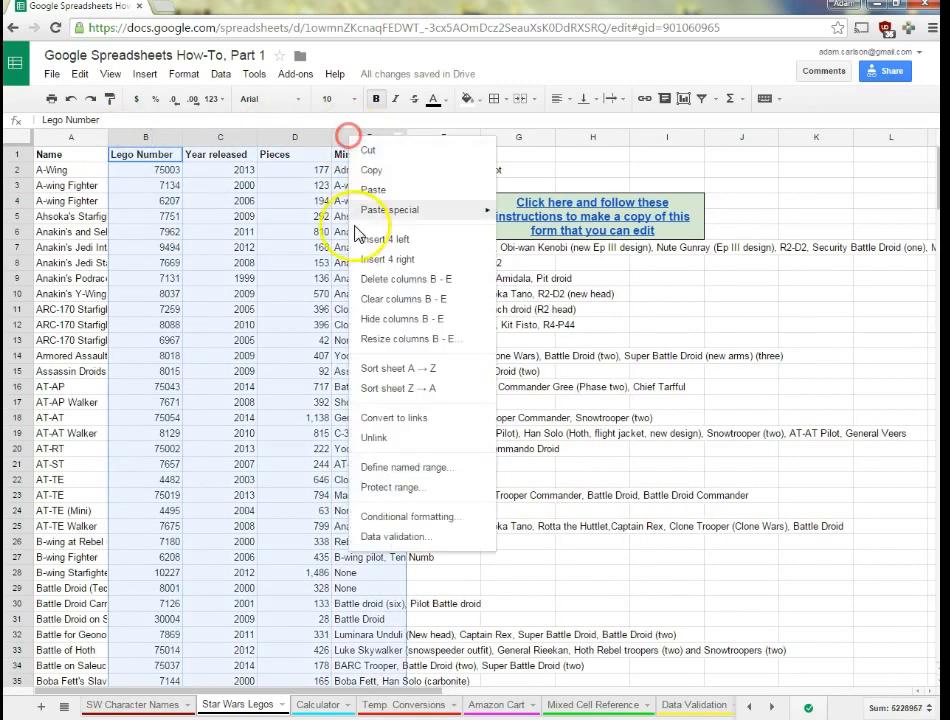
pyautogui.click(372, 330)
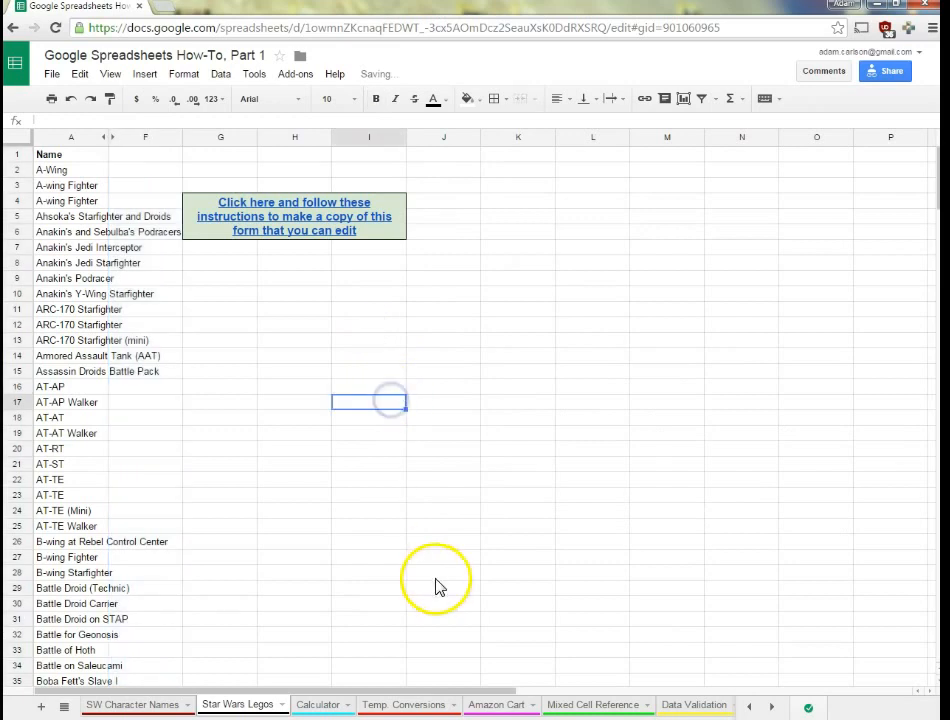
pyautogui.hotkey('ctrl', 'z')
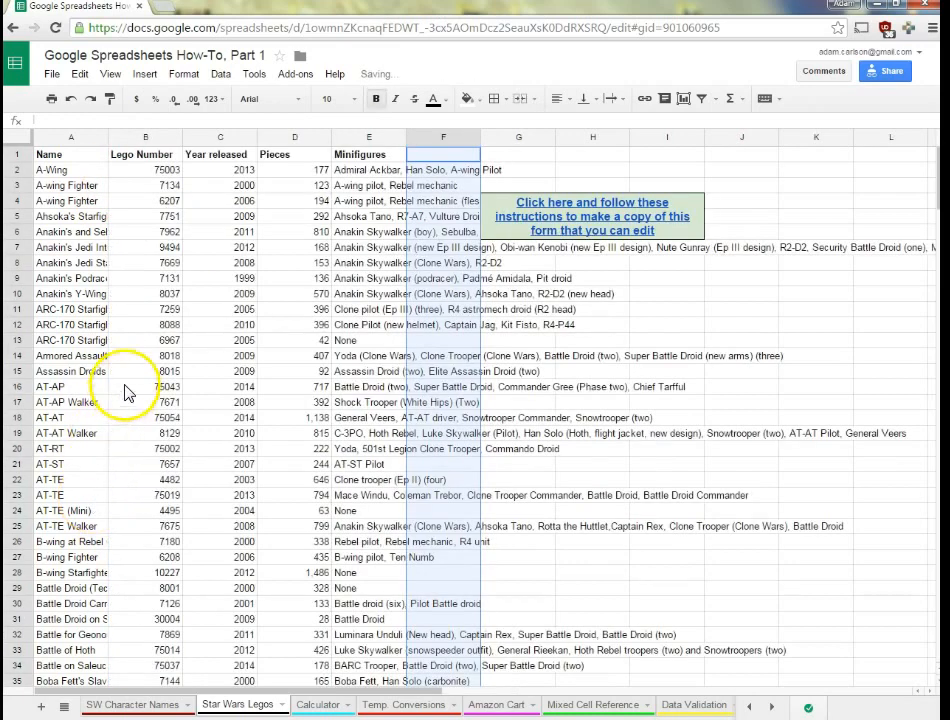
pyautogui.click(249, 330)
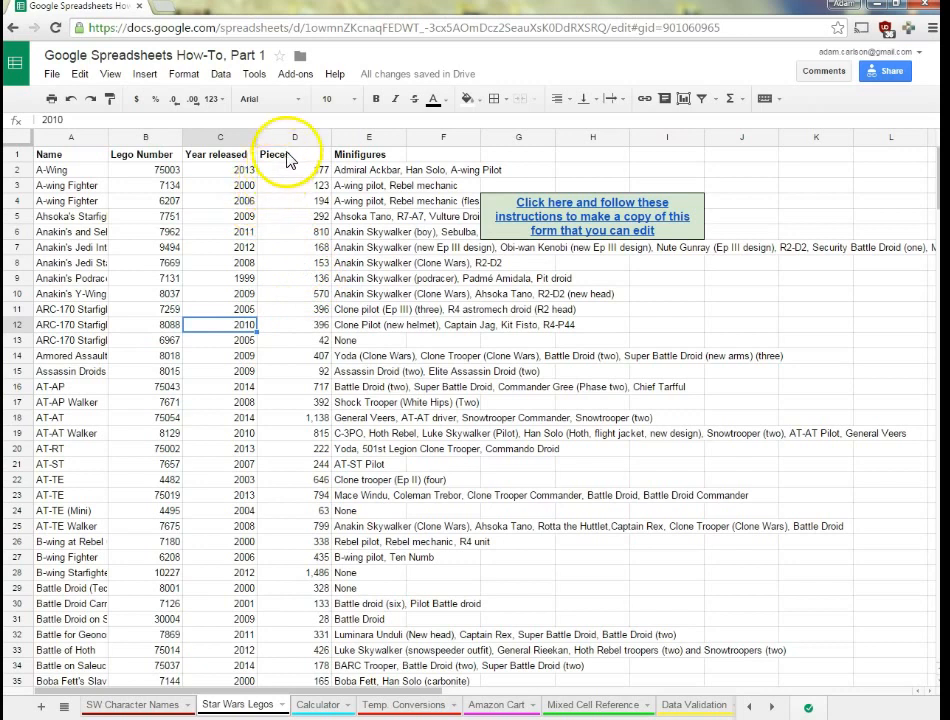
# Set the width of the Name column to 150 pixels
pyautogui.click(52, 172)
pyautogui.click(78, 217)
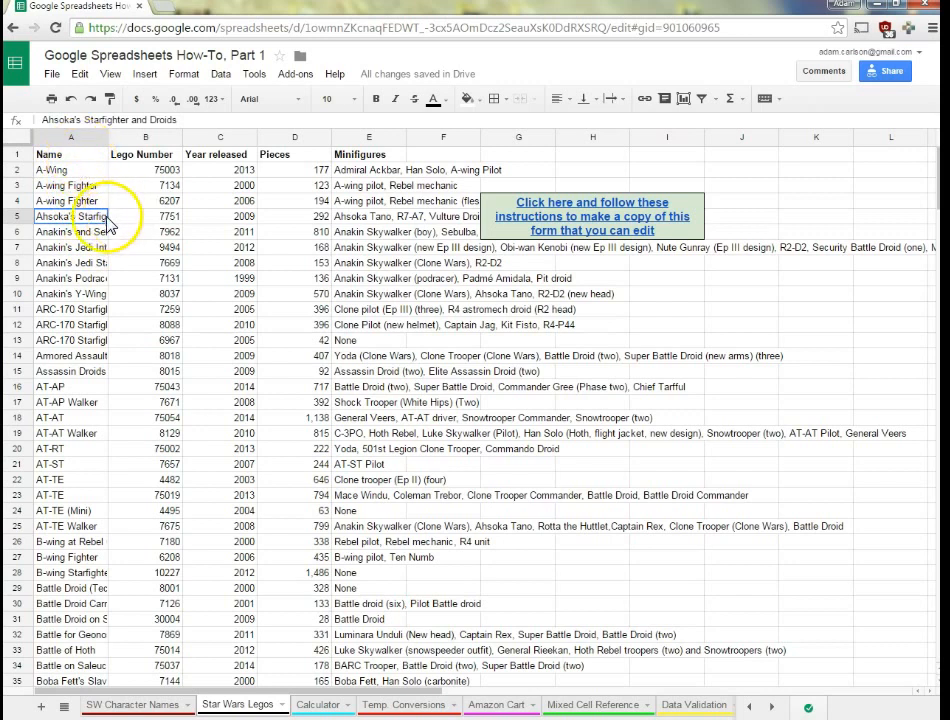
pyautogui.click(74, 137)
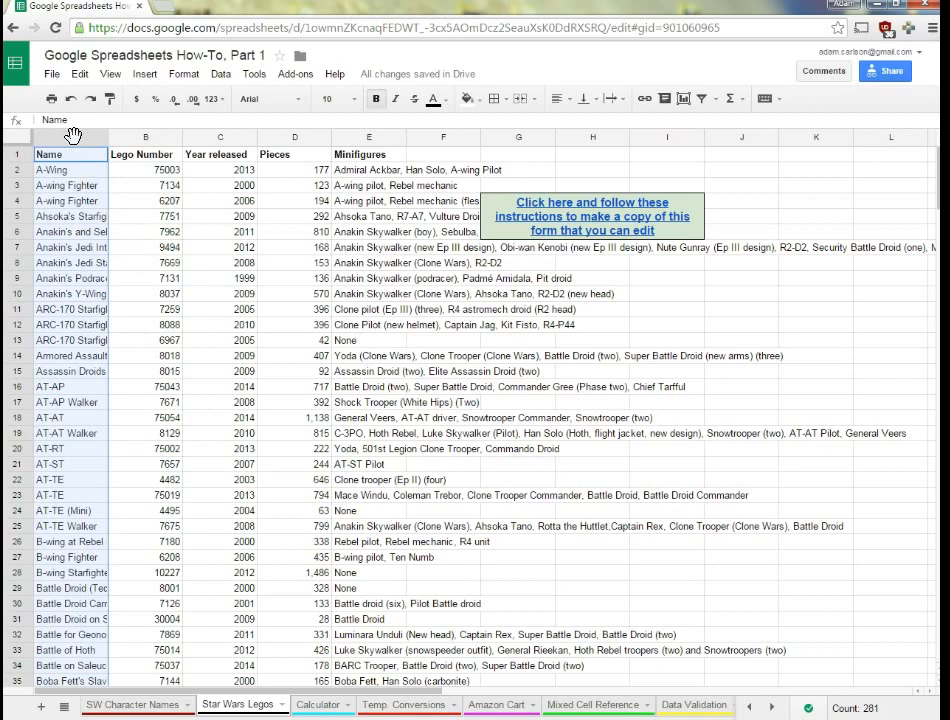
pyautogui.rightClick(73, 136)
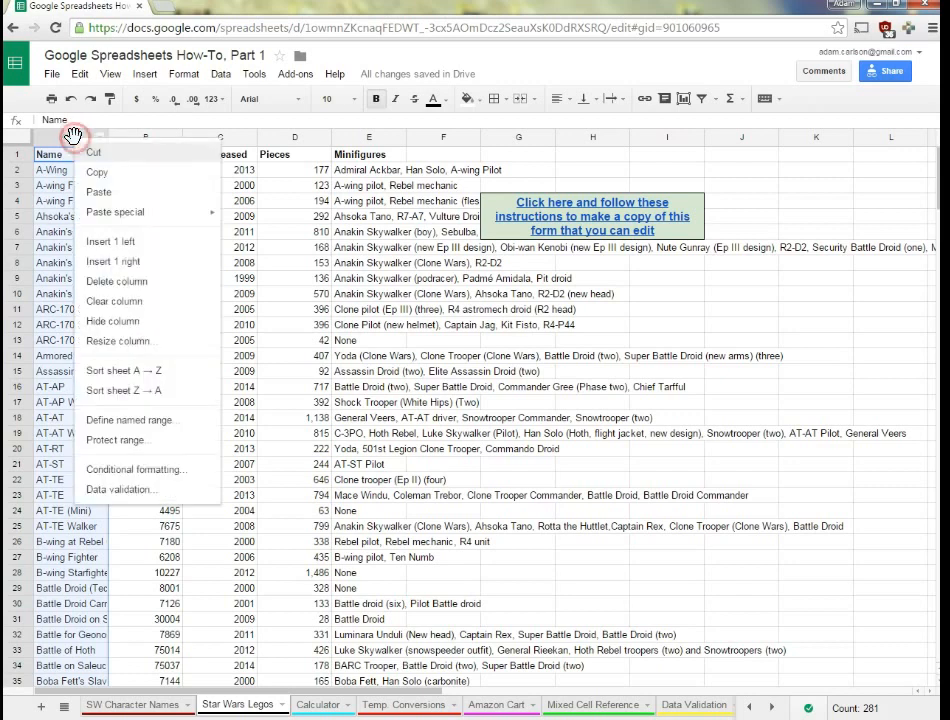
pyautogui.click(105, 342)
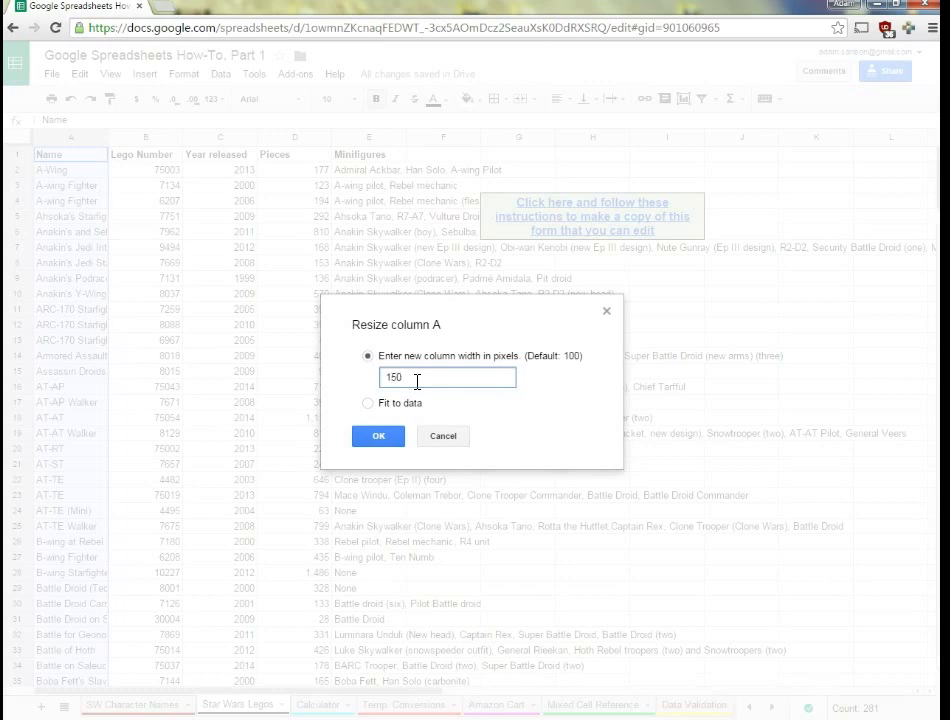
pyautogui.press('Return')
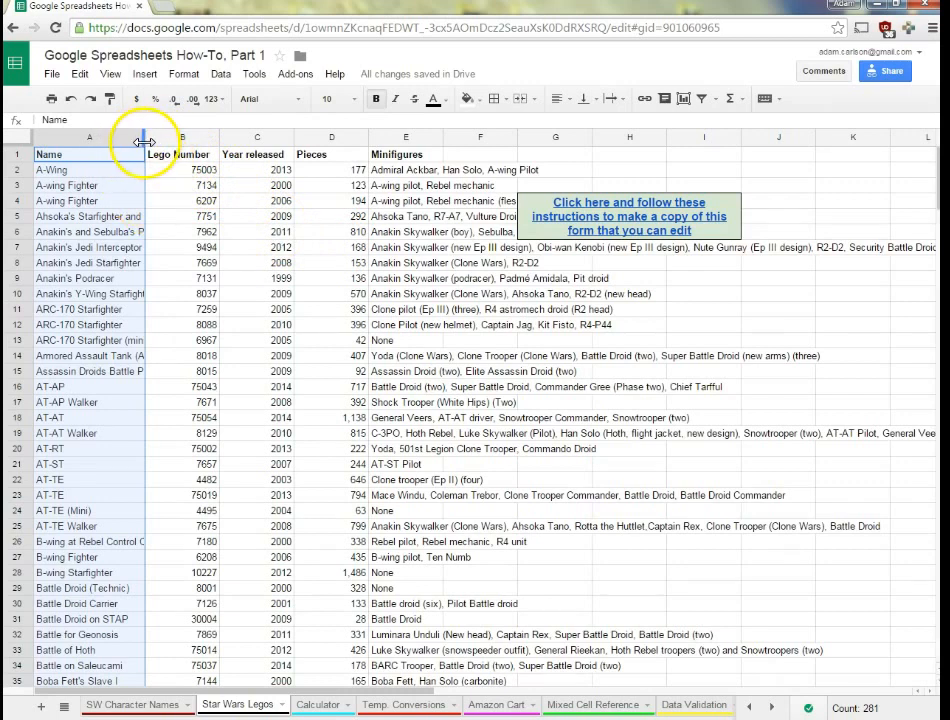
# Widen the Name column by its border to about 260 pixels, adjusting it against the longer names further down
pyautogui.moveTo(146, 141); pyautogui.dragTo(227, 143)
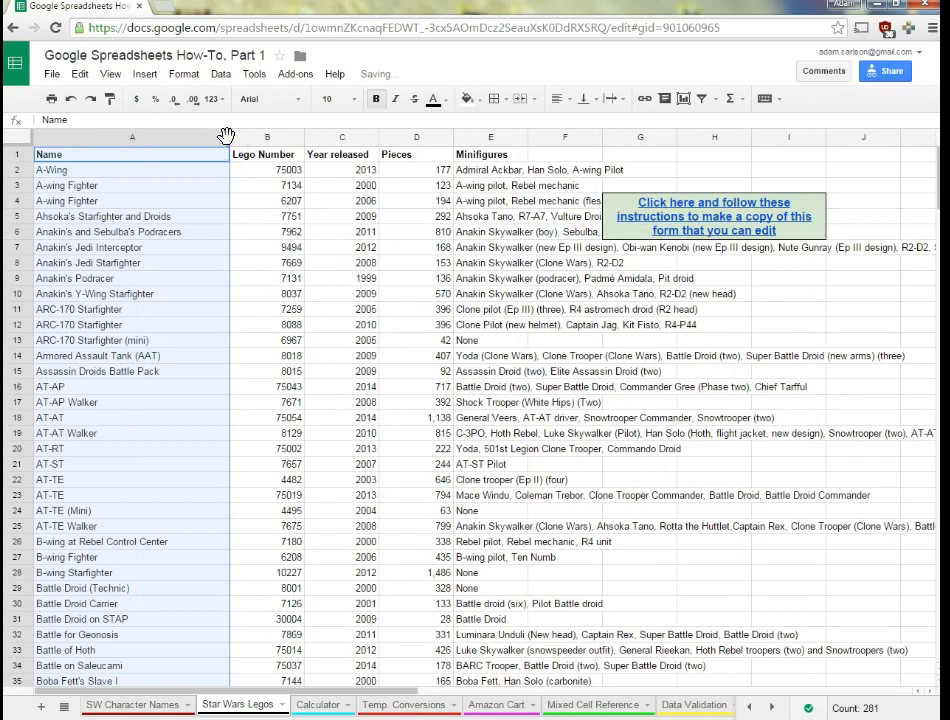
pyautogui.moveTo(227, 139); pyautogui.dragTo(180, 140)
pyautogui.scroll(-2, 176, 495)
pyautogui.scroll(-8, 178, 500)
pyautogui.moveTo(181, 135); pyautogui.dragTo(226, 142)
pyautogui.scroll(-2, 229, 508)
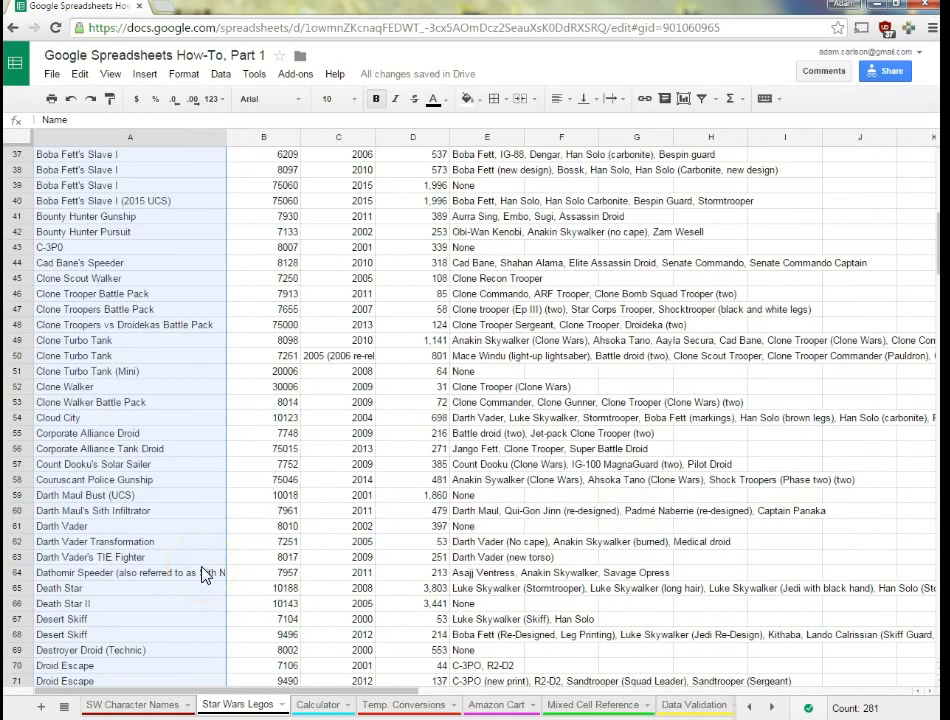
pyautogui.scroll(10, 203, 575)
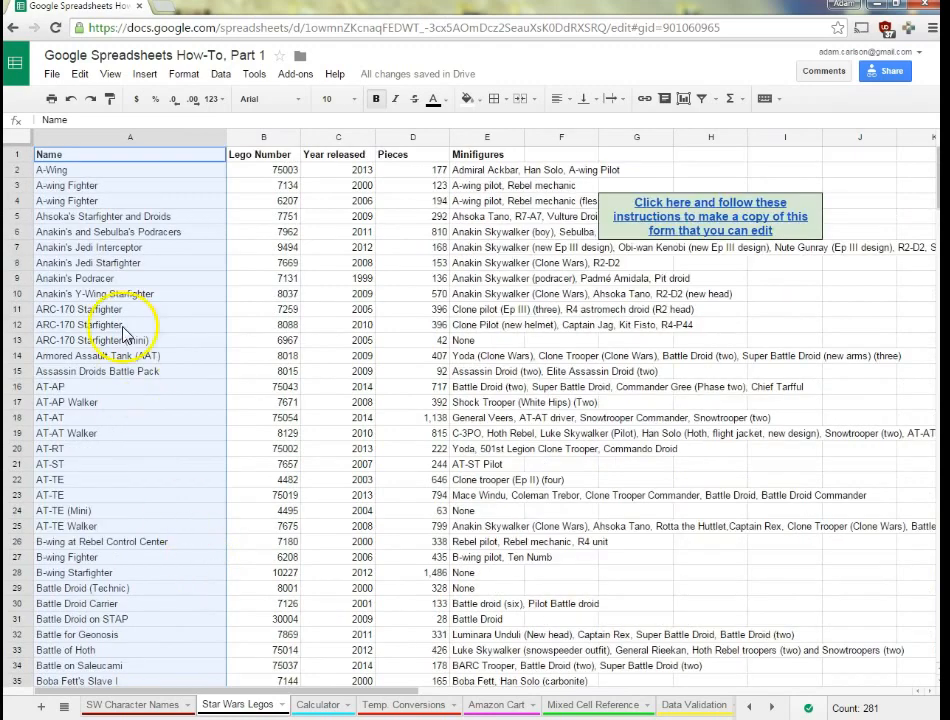
# Resize the Name column with the Fit to data option, check the long names down the list, and undo the resize
pyautogui.rightClick(137, 137)
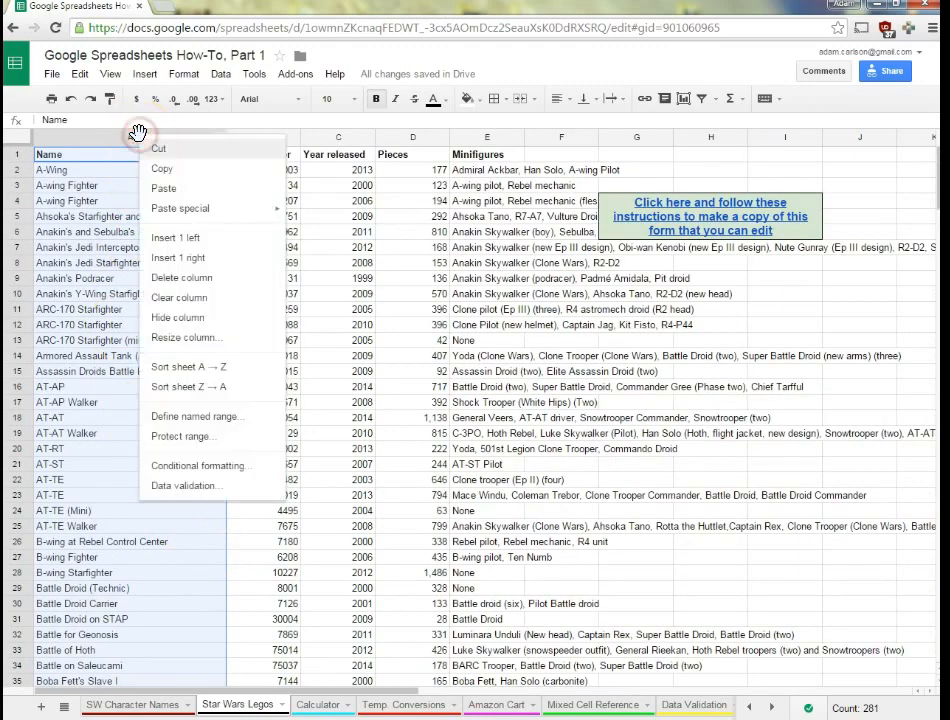
pyautogui.click(188, 342)
pyautogui.click(395, 402)
pyautogui.click(381, 437)
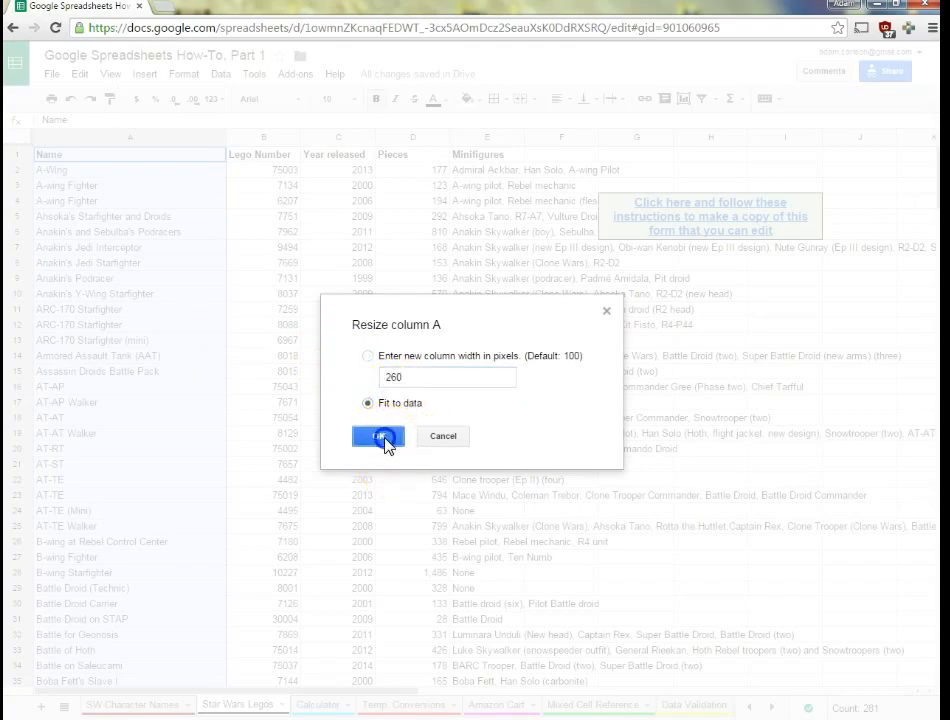
pyautogui.scroll(-18, 120, 600)
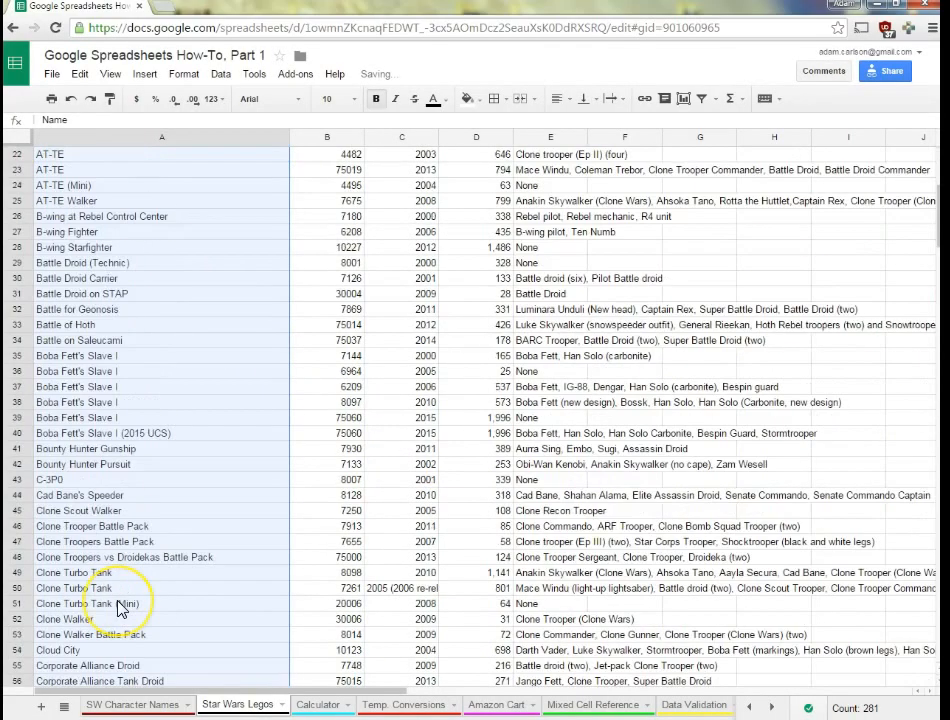
pyautogui.scroll(-20, 120, 607)
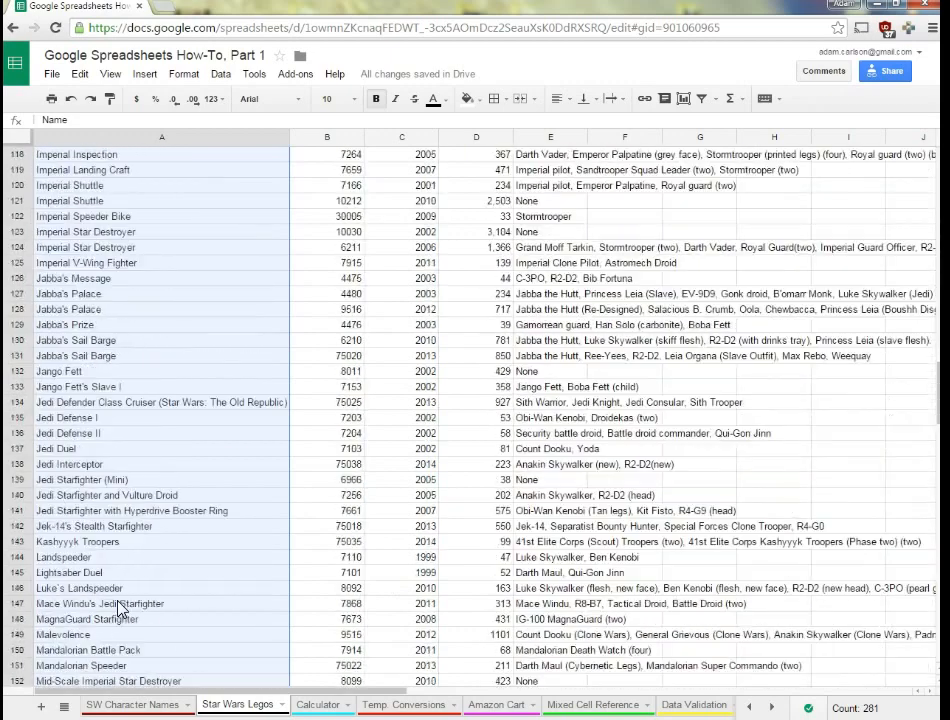
pyautogui.scroll(5, 120, 607)
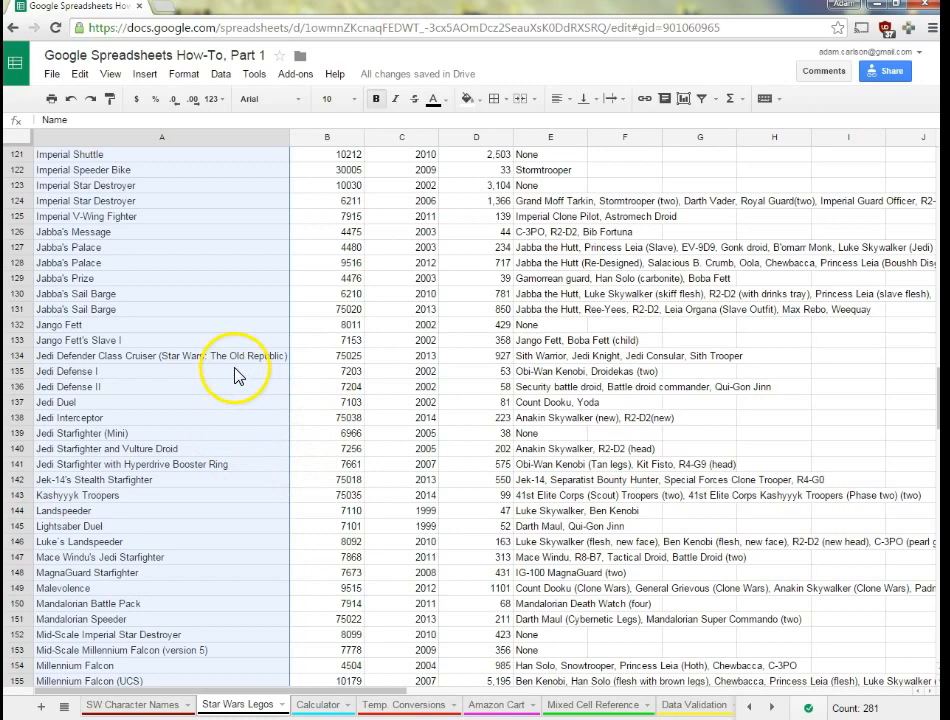
pyautogui.scroll(-6, 237, 375)
pyautogui.scroll(12, 237, 375)
pyautogui.hotkey('ctrl', 'z')
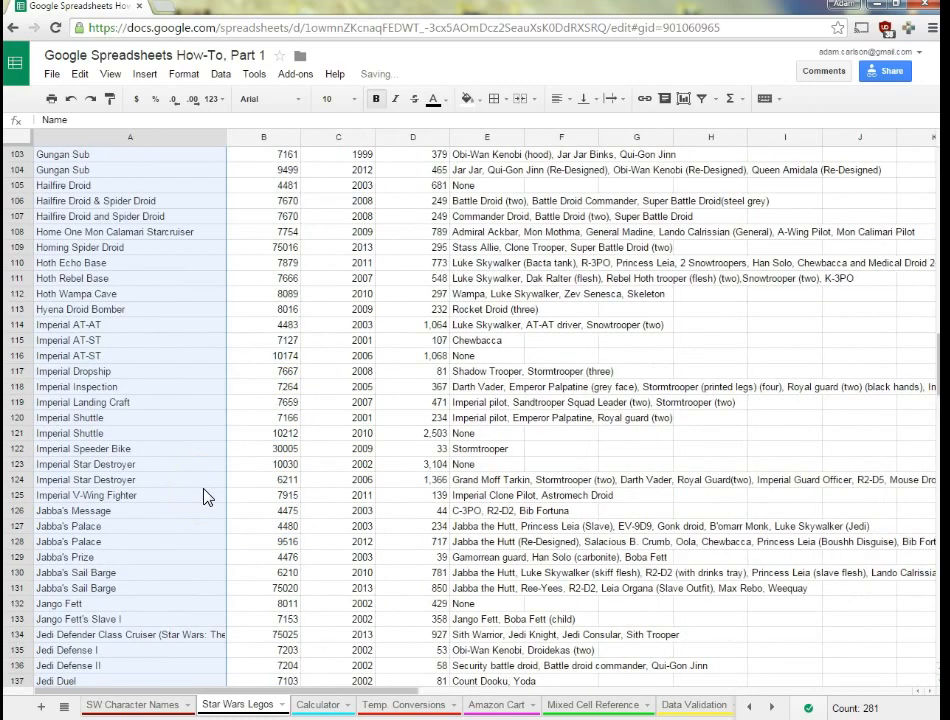
# Set the Name column back to the default width of 100 pixels
pyautogui.click(141, 324)
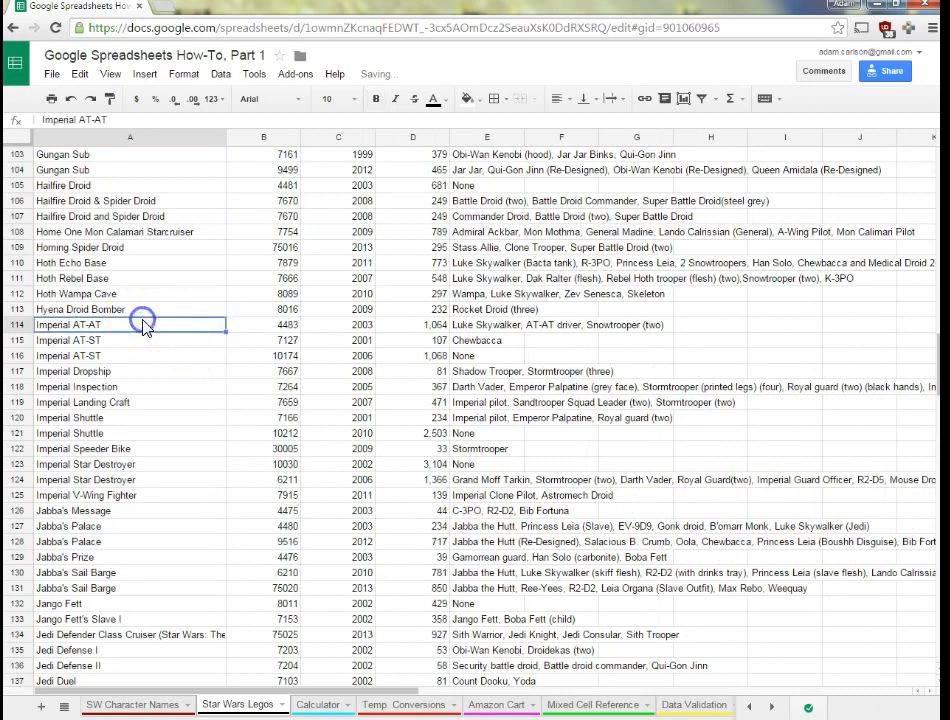
pyautogui.hotkey('ctrl', 'Home')
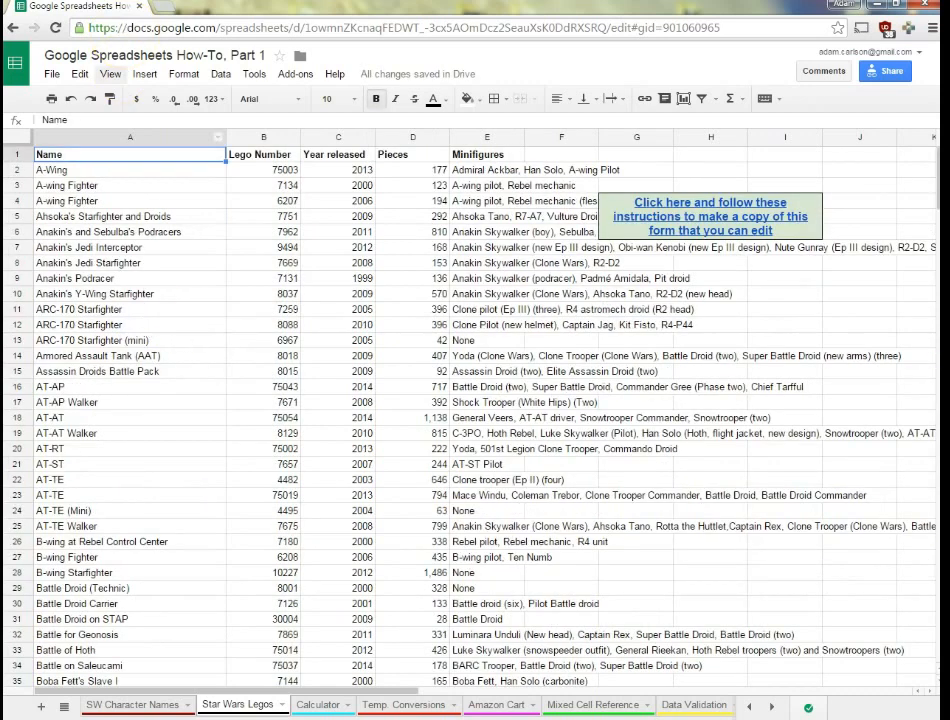
pyautogui.rightClick(144, 138)
pyautogui.click(203, 330)
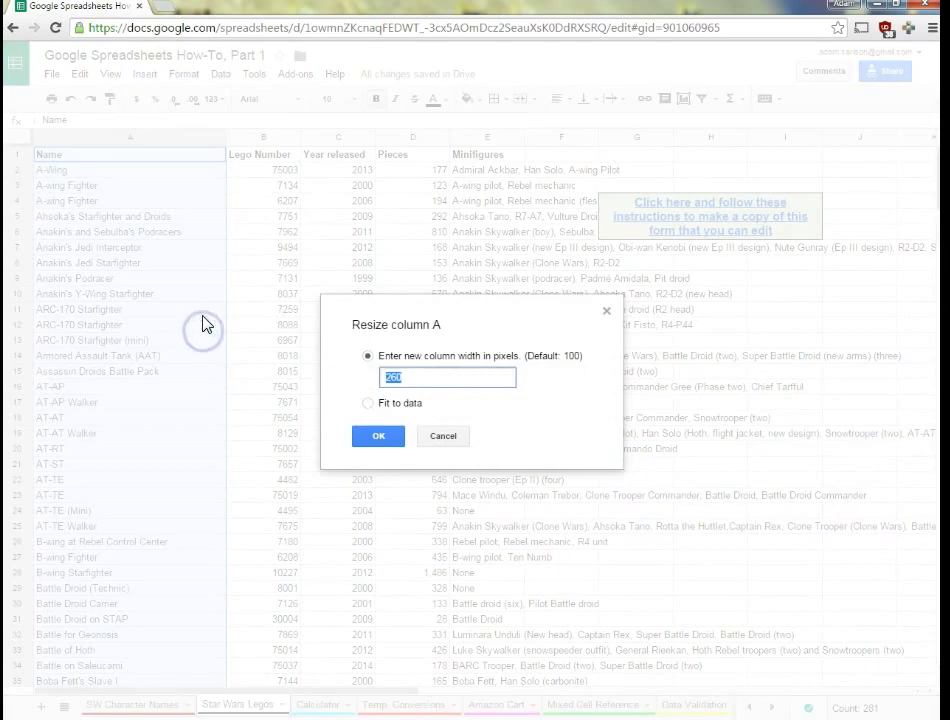
pyautogui.press('Return')
pyautogui.click(203, 321)
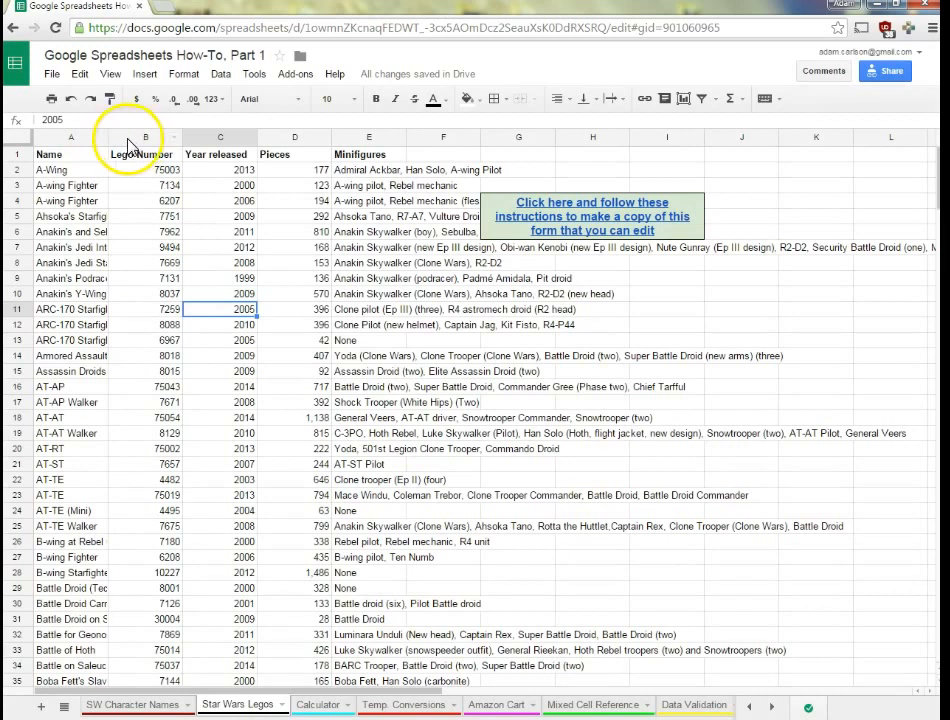
# Auto-fit the Name column directly from its header border, and undo the fit
pyautogui.doubleClick(107, 136)
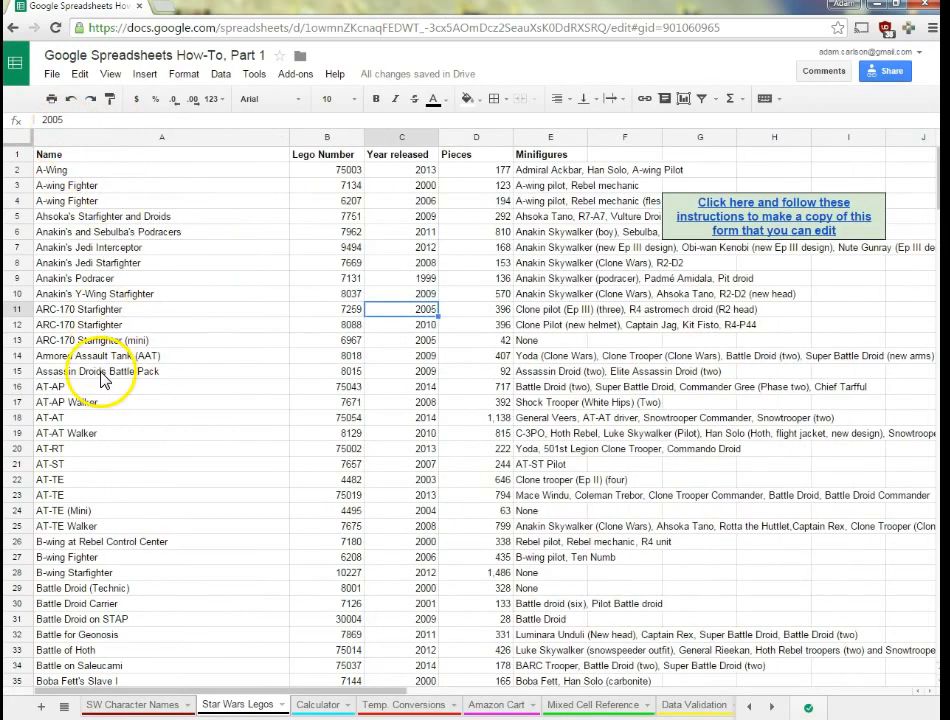
pyautogui.hotkey('ctrl', 'z')
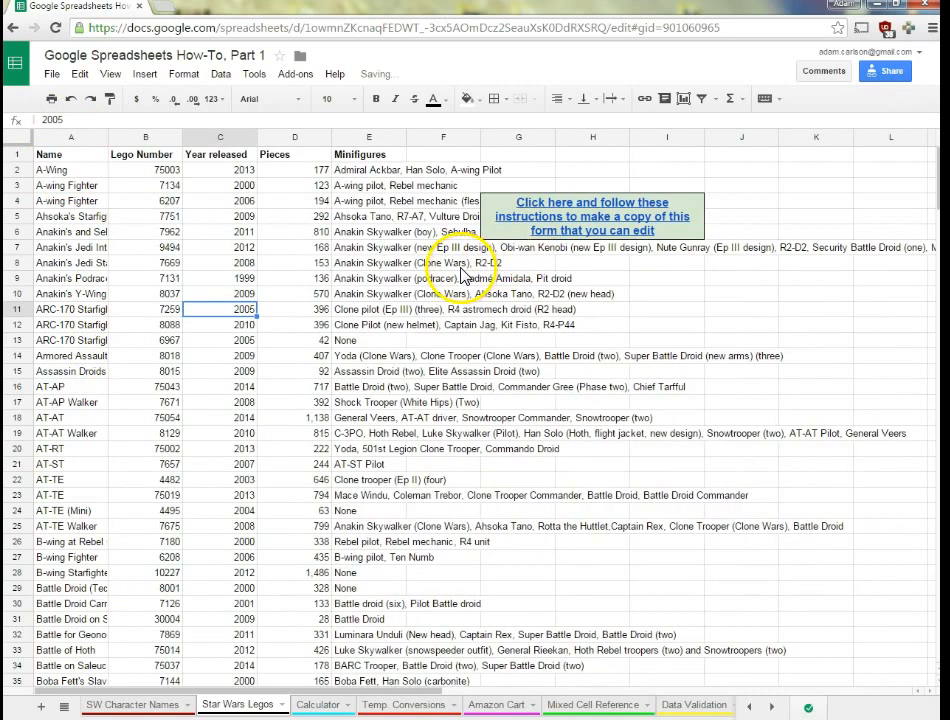
# Auto-fit the widths of columns A to E, from Name to Minifigures, all at once
pyautogui.moveTo(70, 137); pyautogui.dragTo(396, 145)
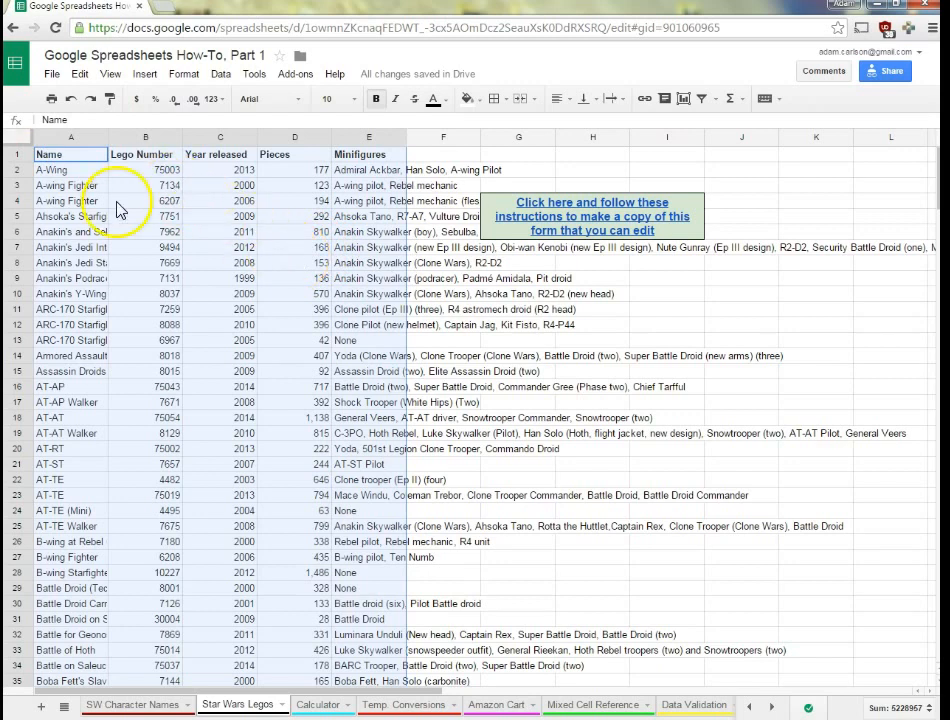
pyautogui.doubleClick(106, 139)
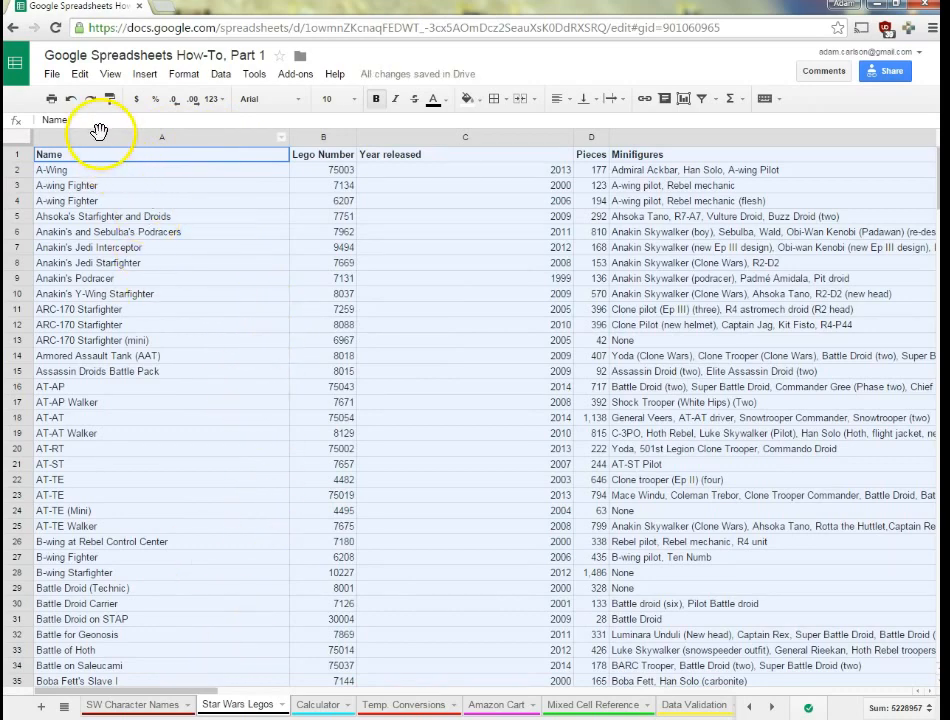
# Find the overlong entry in the Year released column and delete its row 50, the Clone Turbo Tank with the 2006 re-release note
pyautogui.click(483, 216)
pyautogui.scroll(-9, 492, 350)
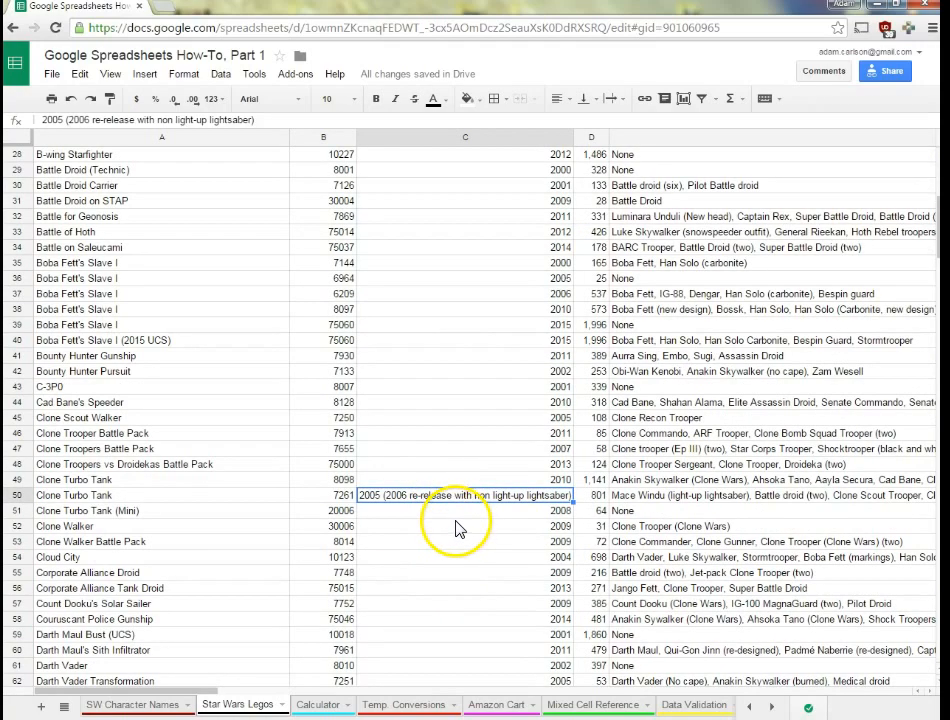
pyautogui.scroll(-20, 456, 520)
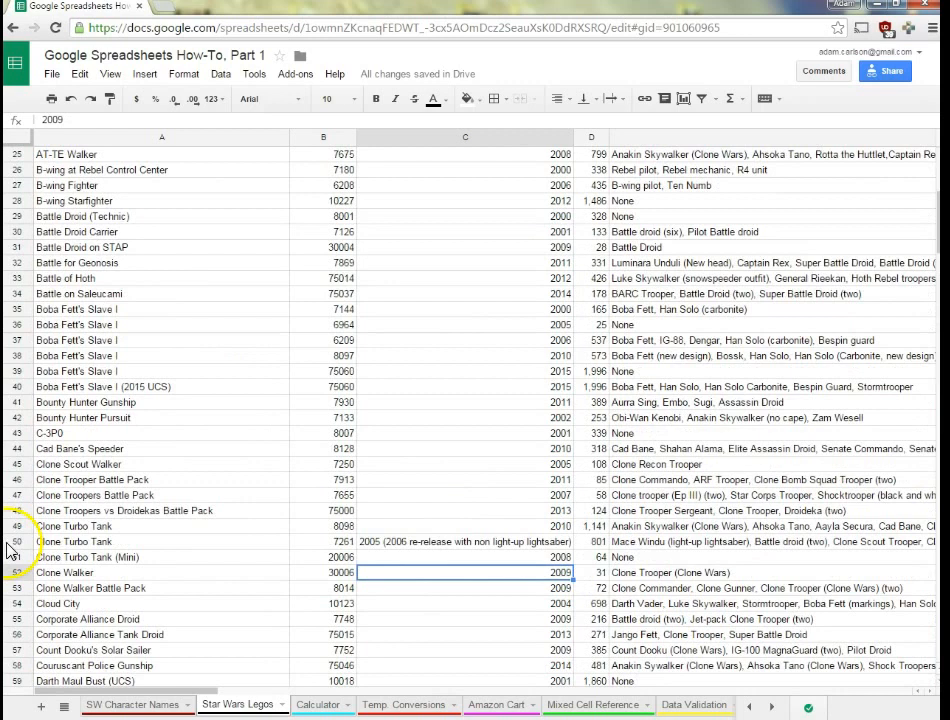
pyautogui.click(9, 543)
pyautogui.rightClick(10, 542)
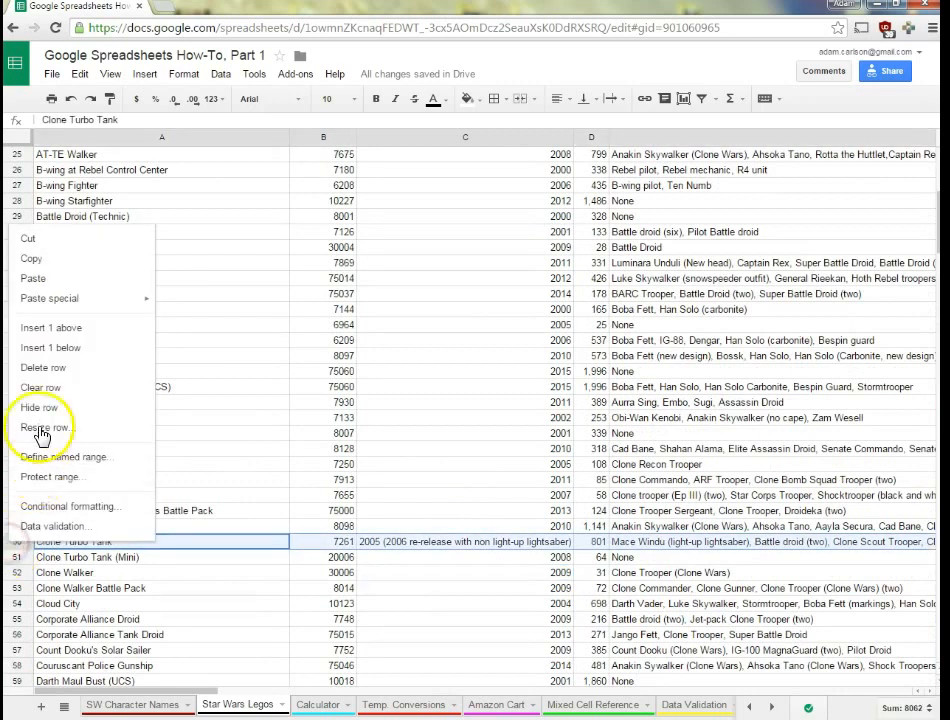
pyautogui.click(35, 374)
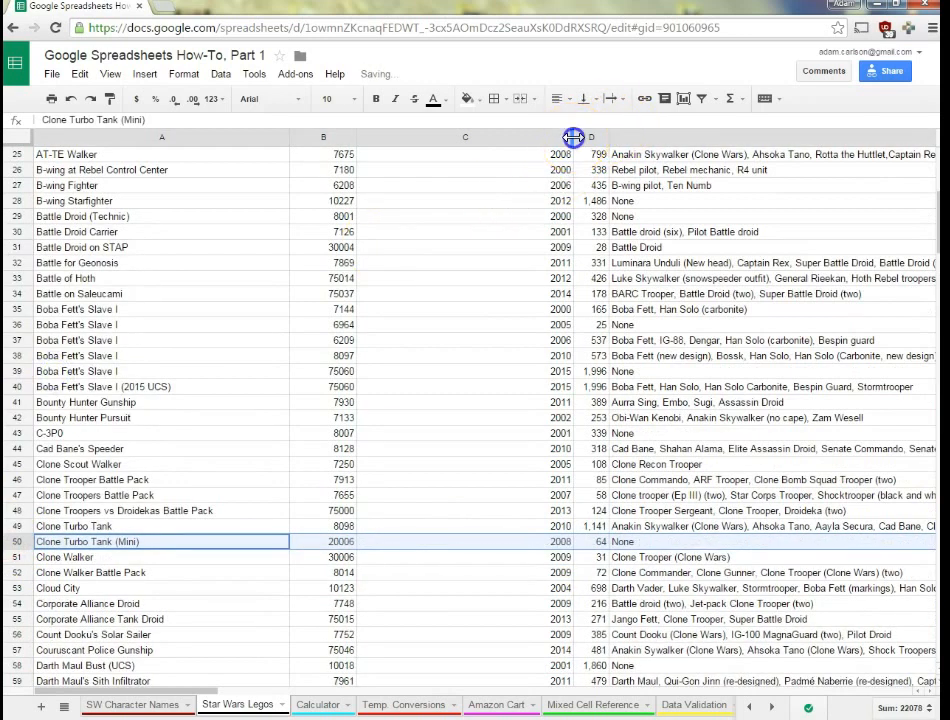
# Narrow the Year released column to fit its remaining contents
pyautogui.moveTo(573, 137); pyautogui.dragTo(427, 105)
pyautogui.scroll(8, 425, 475)
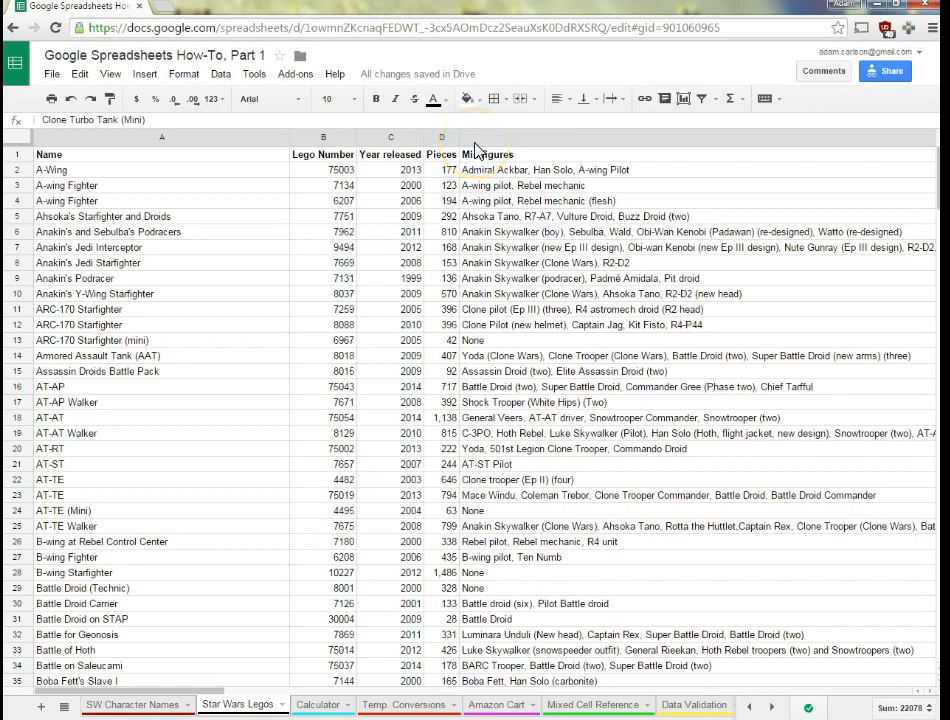
# Append ", Not something that I want in my collection" to the Dathomir Speeder name in row 63
pyautogui.scroll(-13, 250, 460)
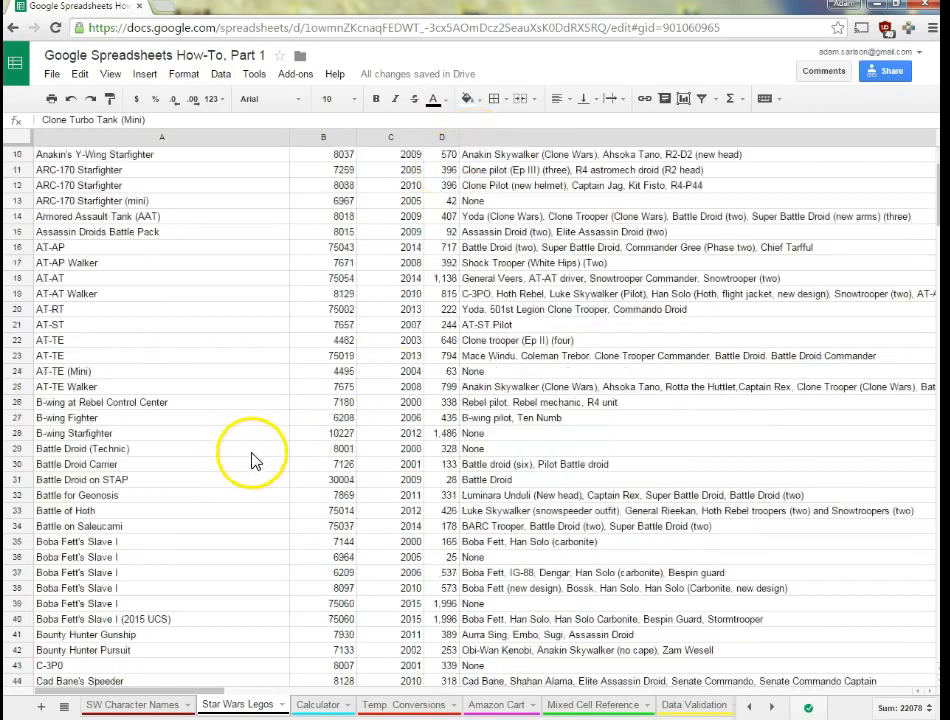
pyautogui.scroll(-1, 200, 468)
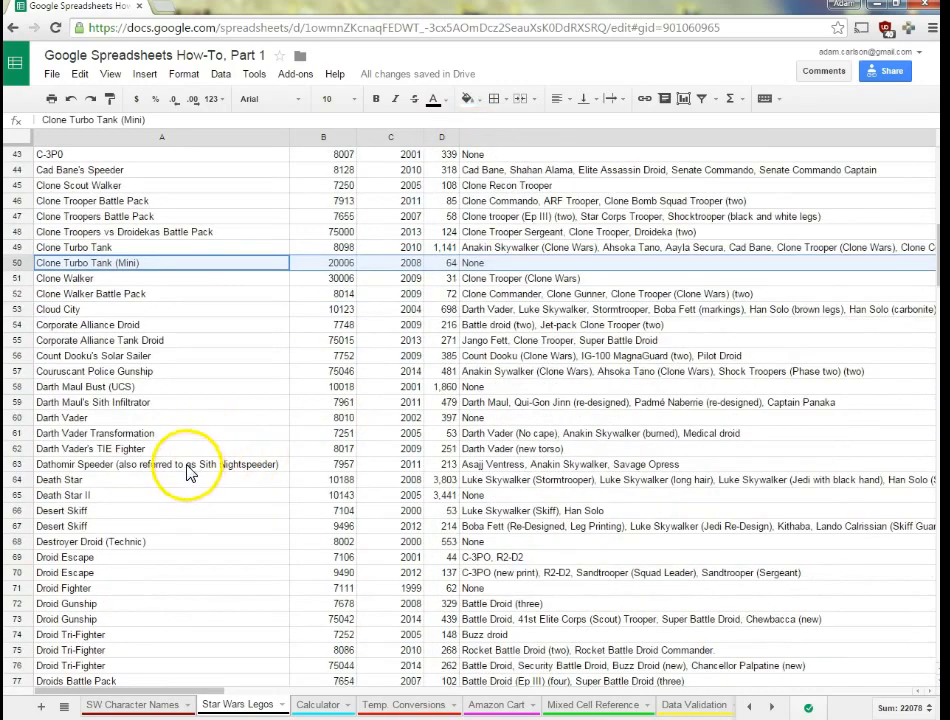
pyautogui.click(187, 464)
pyautogui.write(', Not something that I want in my collection')
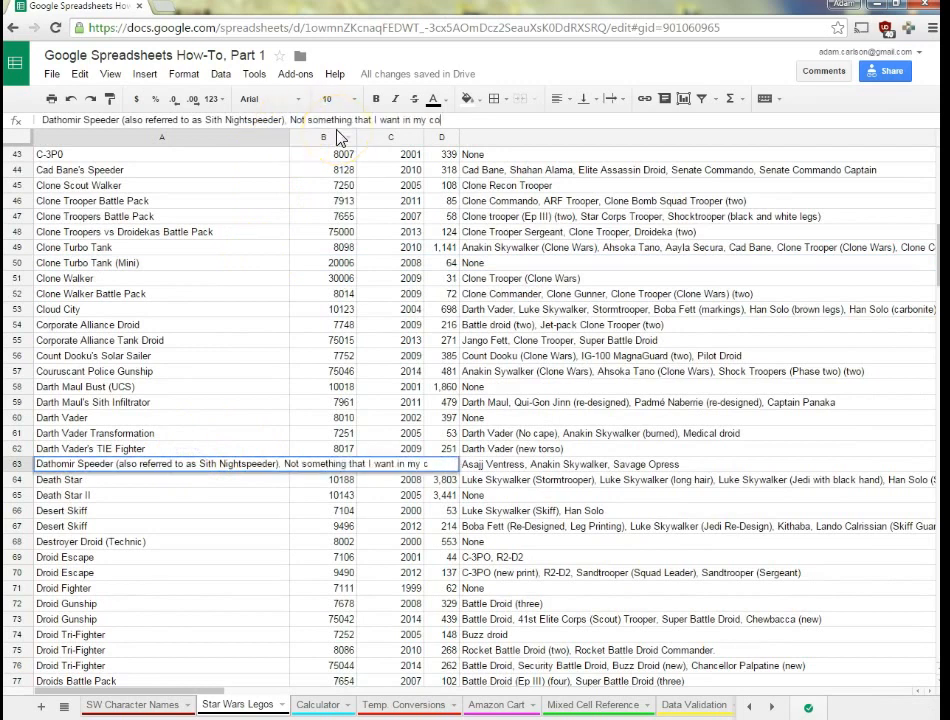
pyautogui.press('Return')
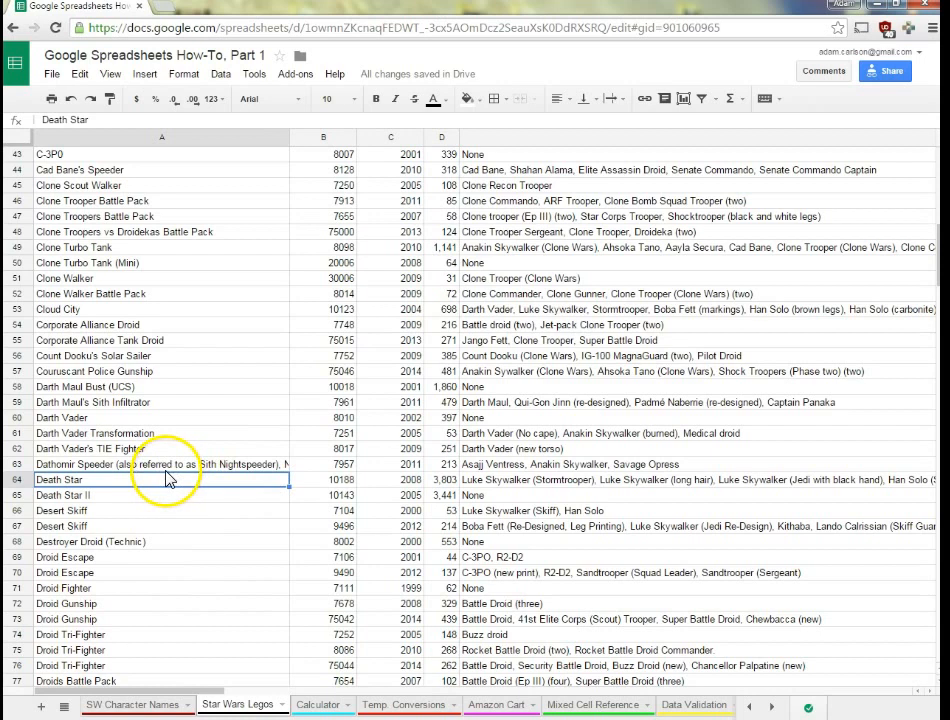
# Auto-fit the Name column from its header border to fit the lengthened Dathomir Speeder entry
pyautogui.click(165, 465)
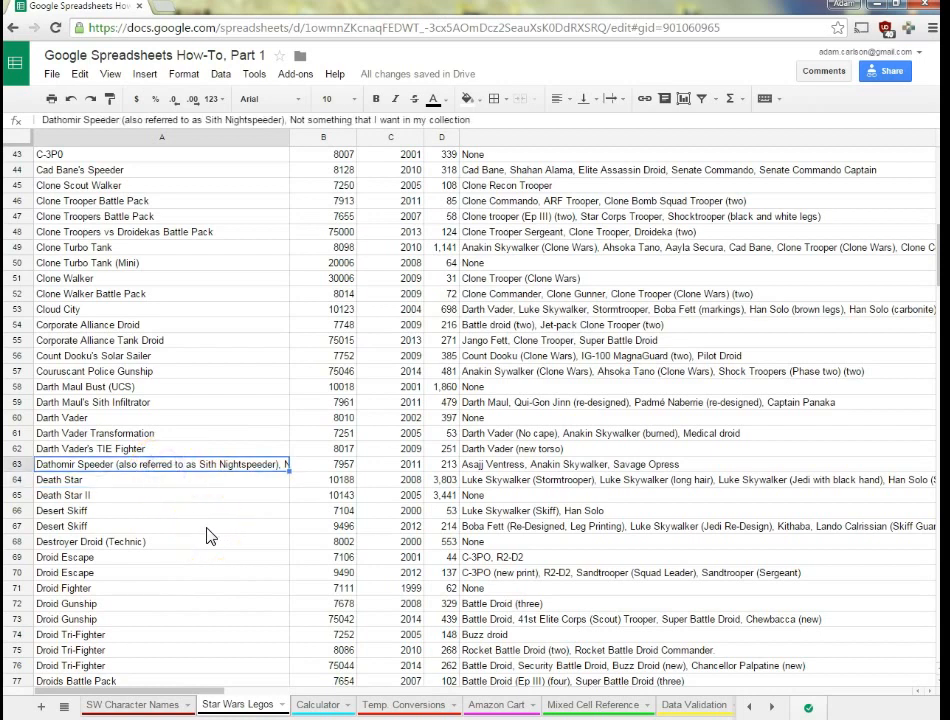
pyautogui.doubleClick(289, 137)
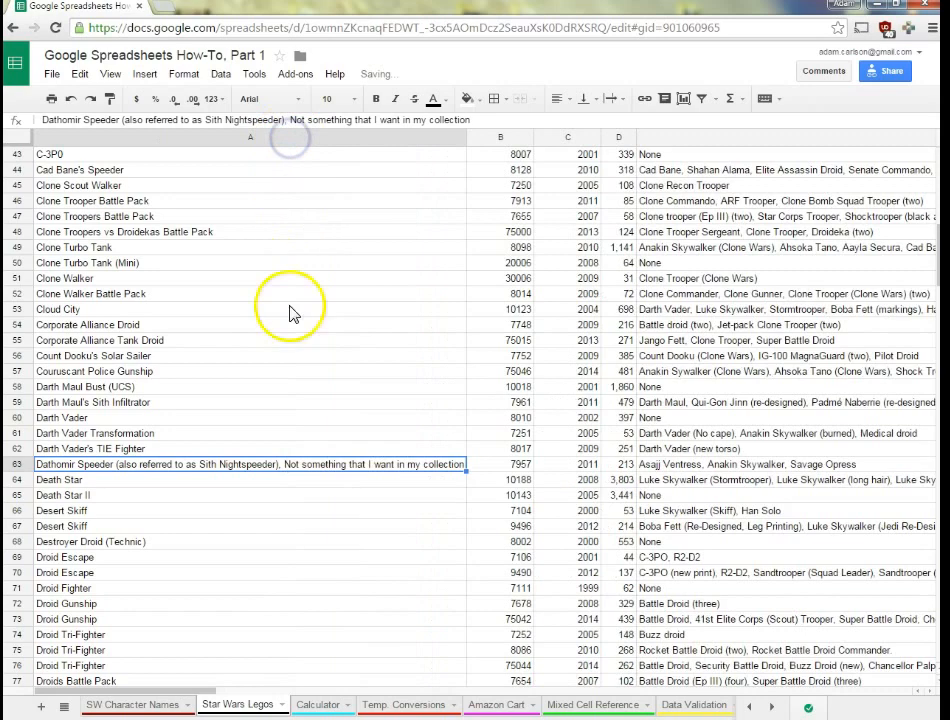
pyautogui.click(290, 370)
# Add 10 more rows at the bottom of the Star Wars Legos sheet, below row 280
pyautogui.scroll(5, 925, 245)
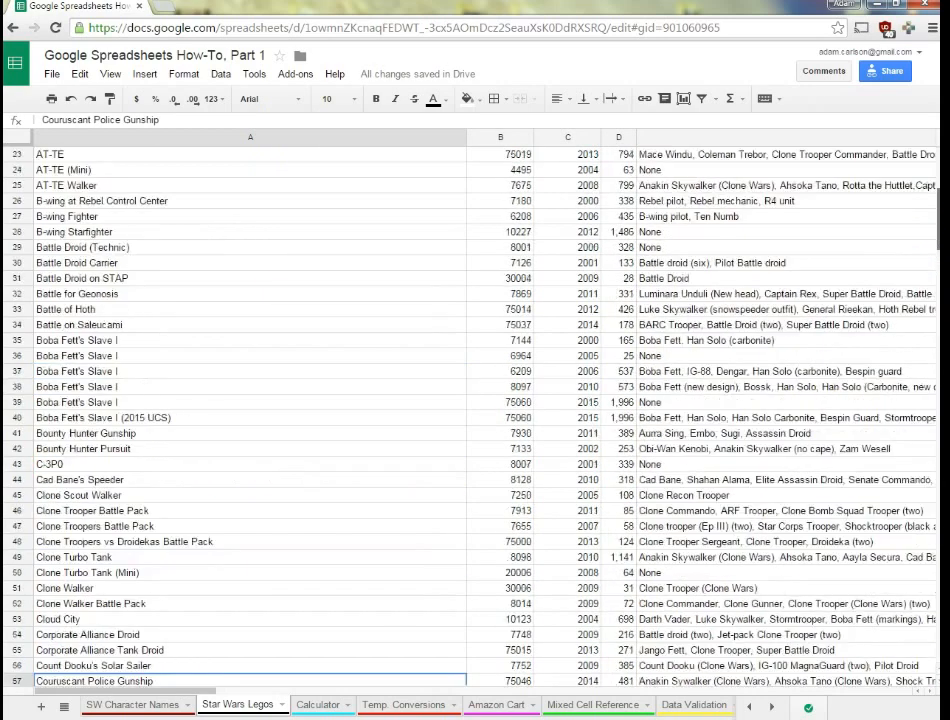
pyautogui.scroll(7, 925, 245)
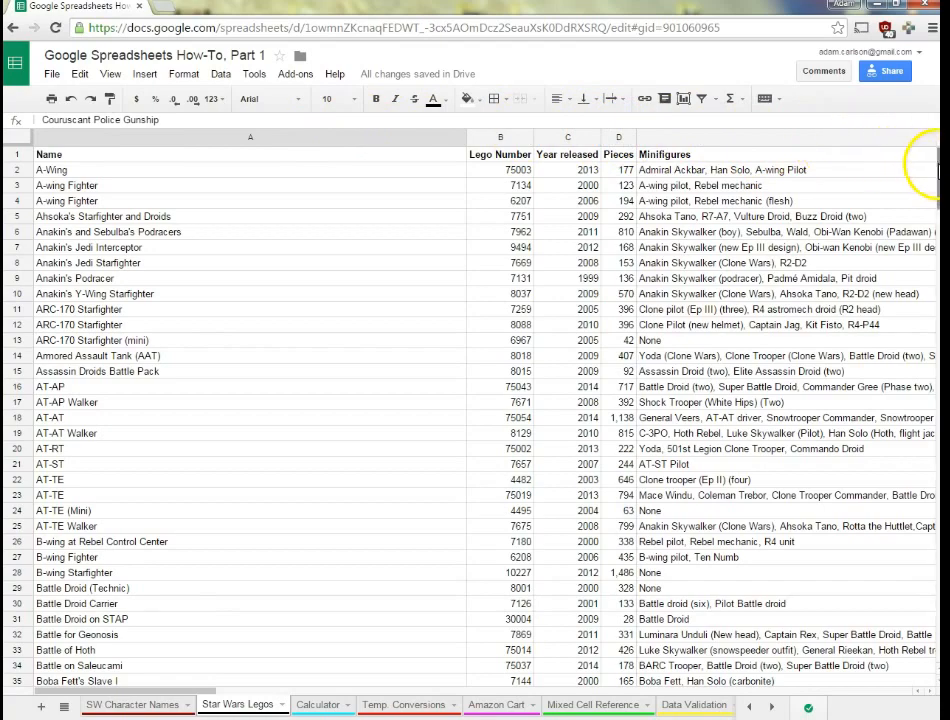
pyautogui.moveTo(935, 162); pyautogui.dragTo(918, 668)
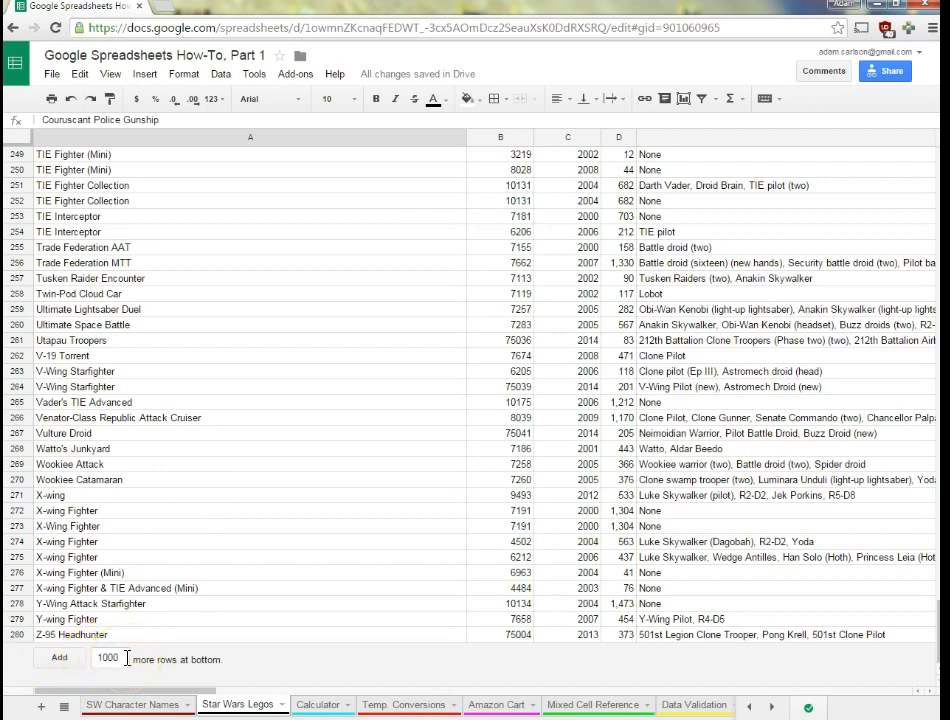
pyautogui.press('BackSpace')
pyautogui.press('BackSpace')
pyautogui.click(70, 660)
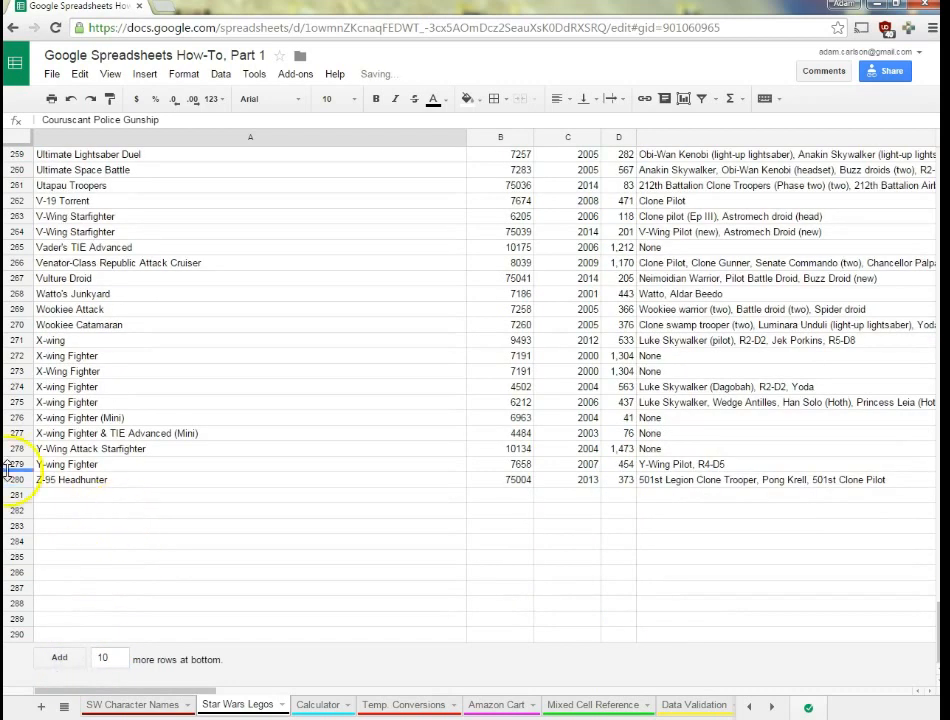
# Insert two empty columns to the right of the sheet's last column, Z, extending it to column AB
pyautogui.moveTo(189, 689); pyautogui.dragTo(934, 692)
pyautogui.scroll(20, 774, 515)
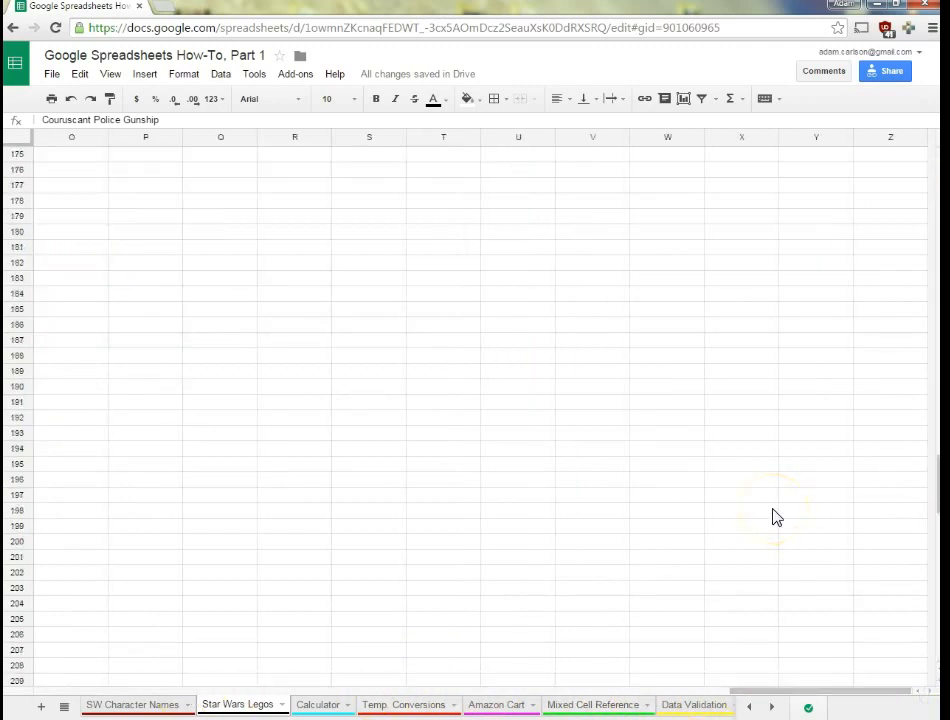
pyautogui.moveTo(938, 438); pyautogui.dragTo(938, 180)
pyautogui.click(878, 157)
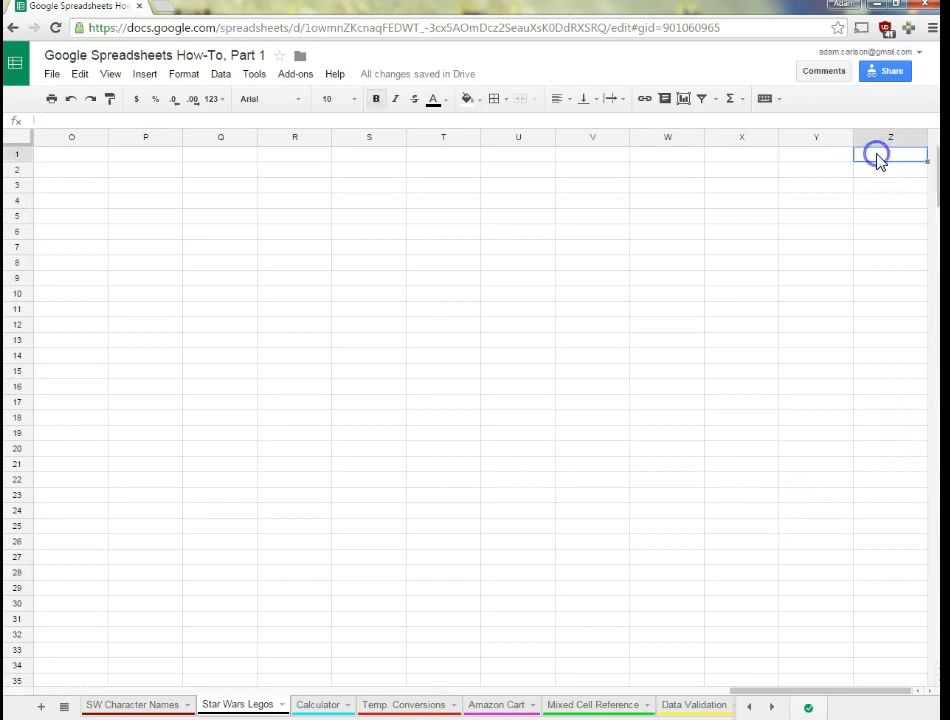
pyautogui.click(875, 140)
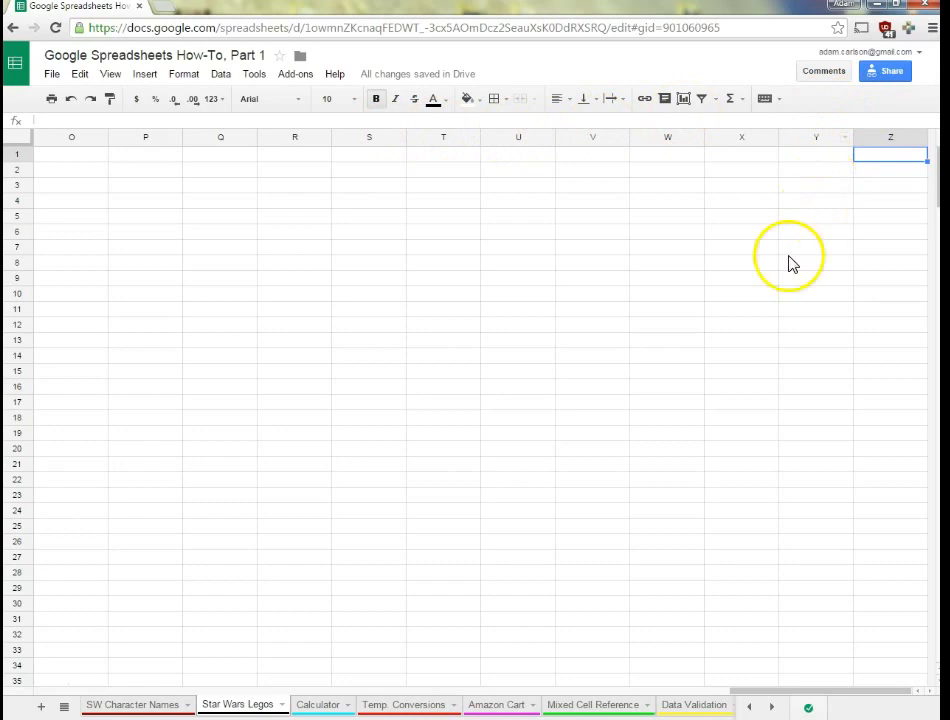
pyautogui.click(898, 140)
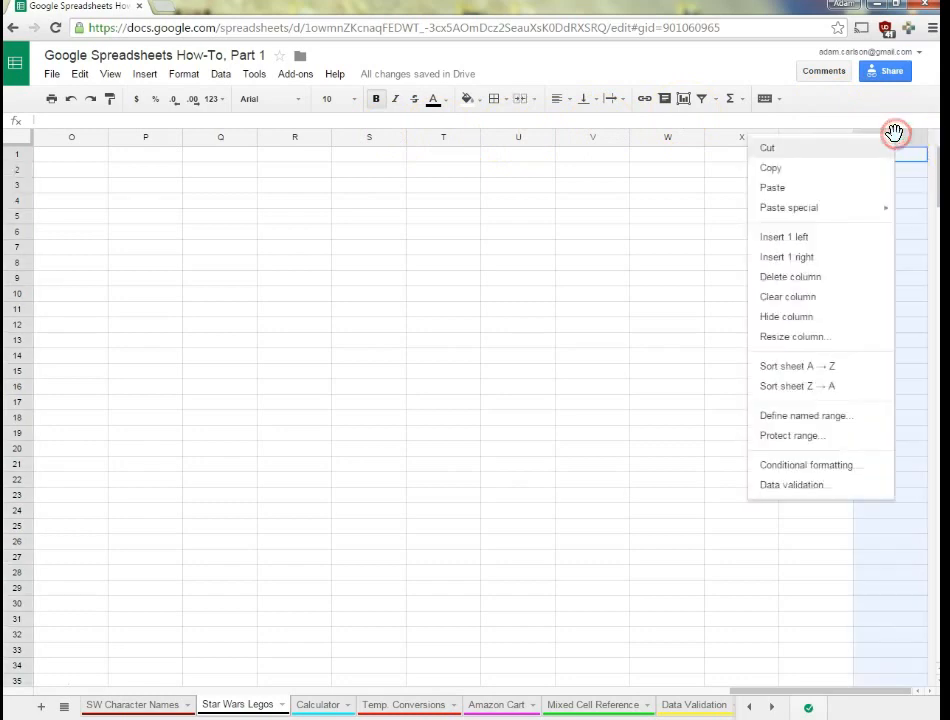
pyautogui.click(829, 257)
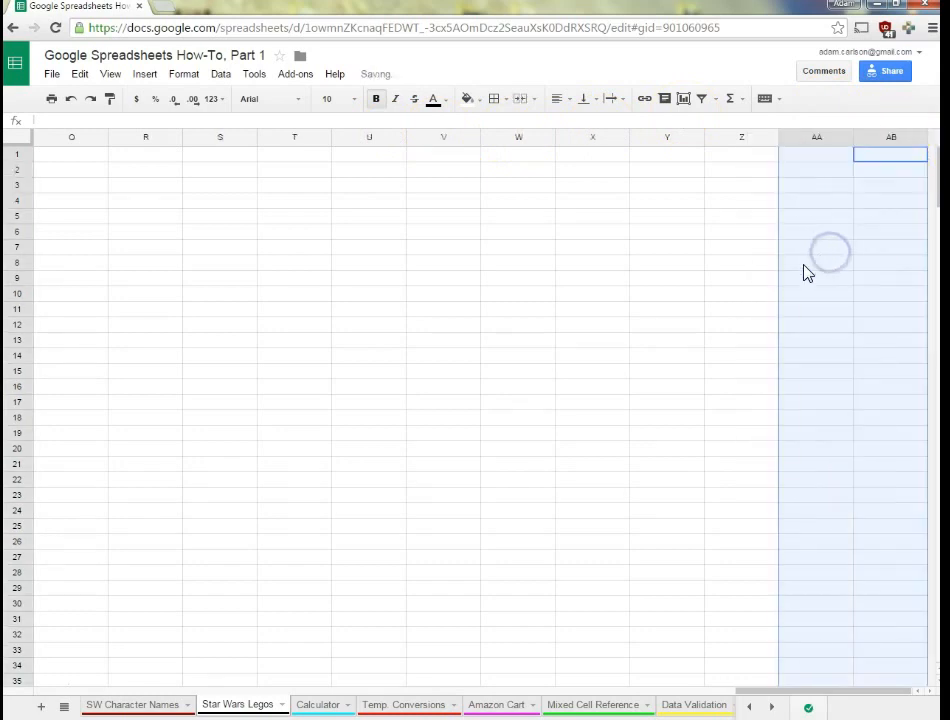
pyautogui.click(805, 265)
# Select columns W to AB and insert six empty columns to their left
pyautogui.click(804, 157)
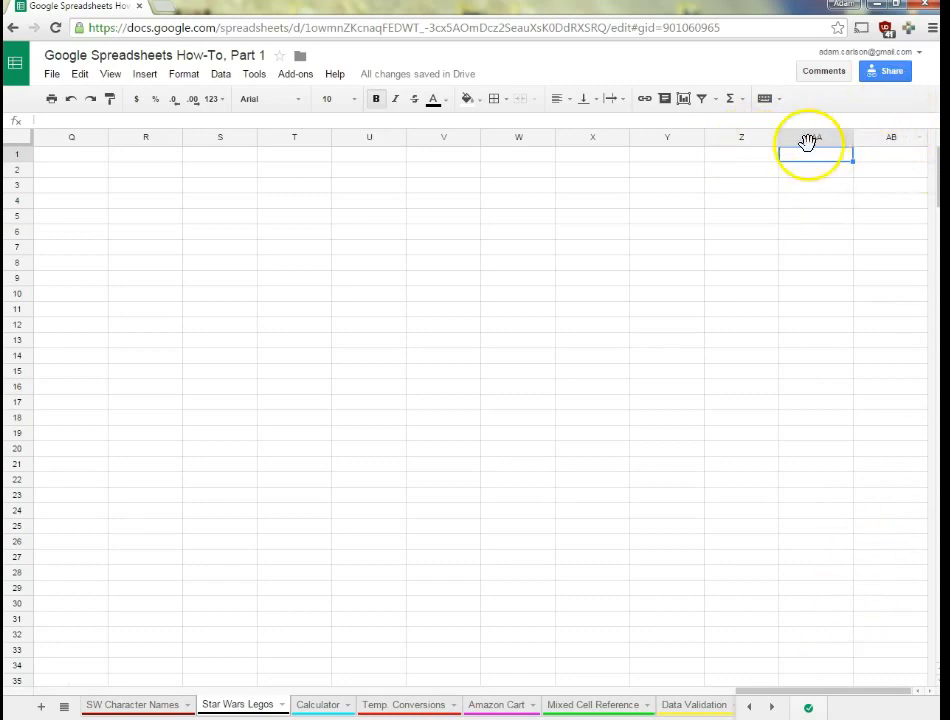
pyautogui.click(865, 138)
pyautogui.moveTo(863, 138); pyautogui.dragTo(541, 136)
pyautogui.rightClick(538, 138)
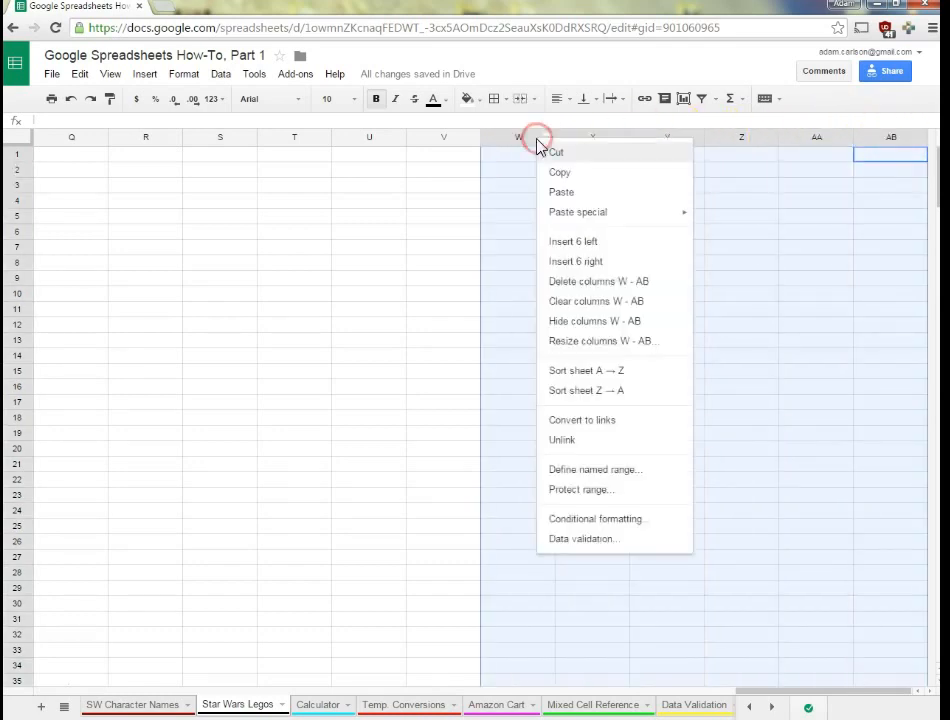
pyautogui.click(600, 246)
pyautogui.moveTo(780, 693); pyautogui.dragTo(78, 684)
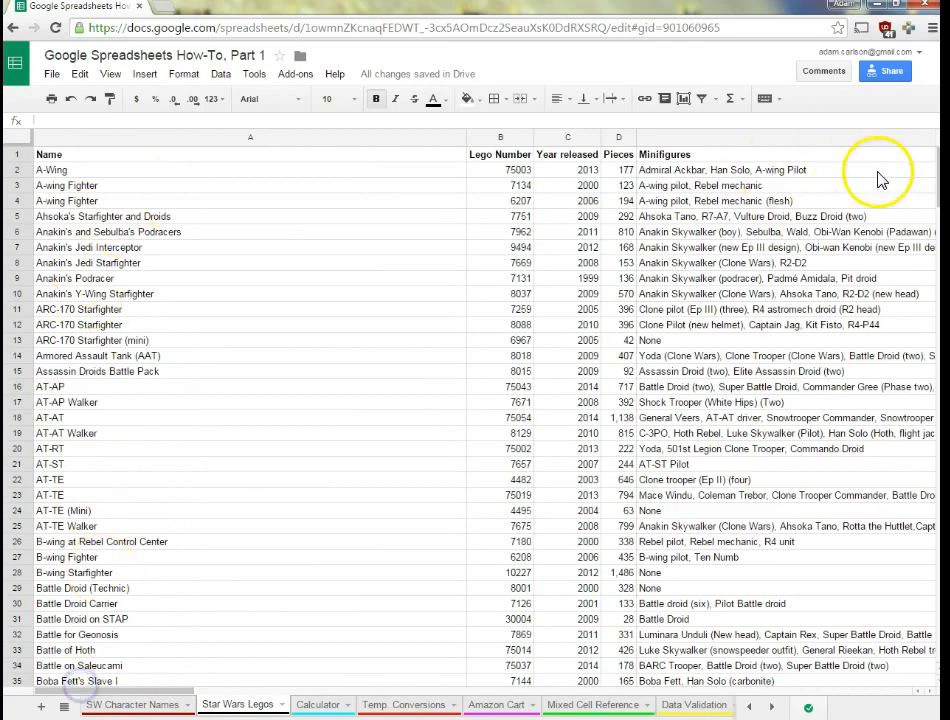
pyautogui.moveTo(938, 165); pyautogui.dragTo(916, 628)
pyautogui.moveTo(916, 628); pyautogui.dragTo(936, 209)
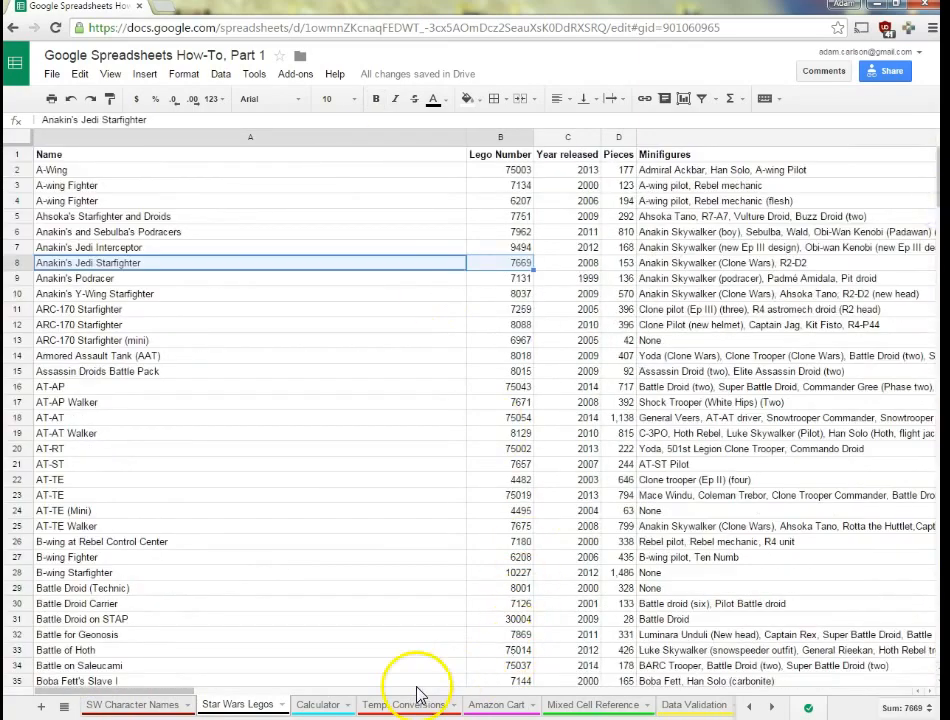
pyautogui.moveTo(186, 690); pyautogui.dragTo(131, 702)
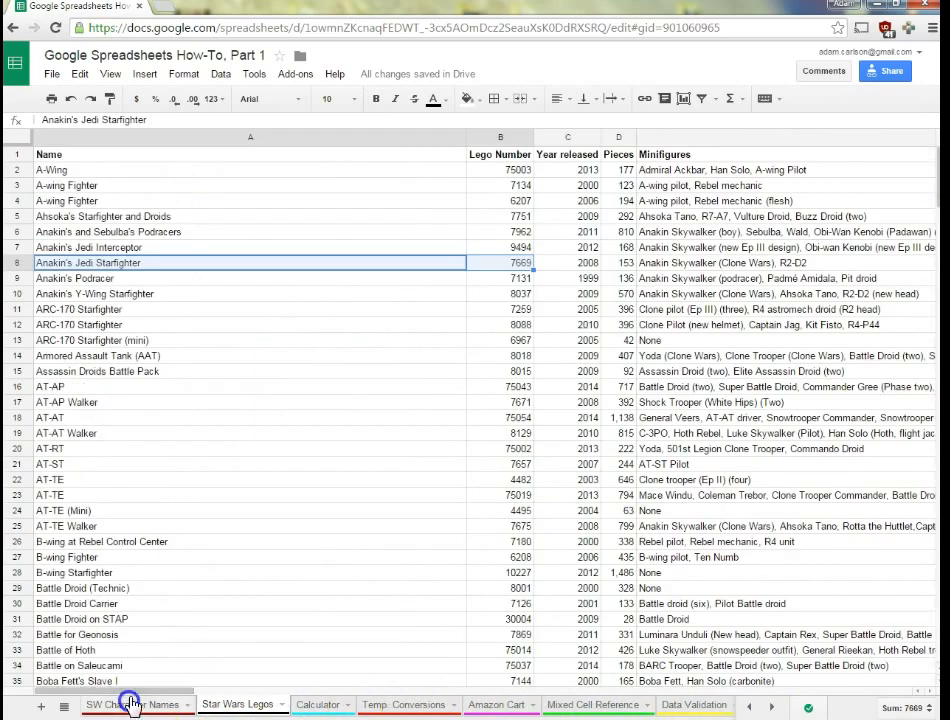
# Start a TRANSPOSE formula in cell A281, the first empty cell below the Name column's entries
pyautogui.click(548, 418)
pyautogui.press('Left')
pyautogui.press('Left')
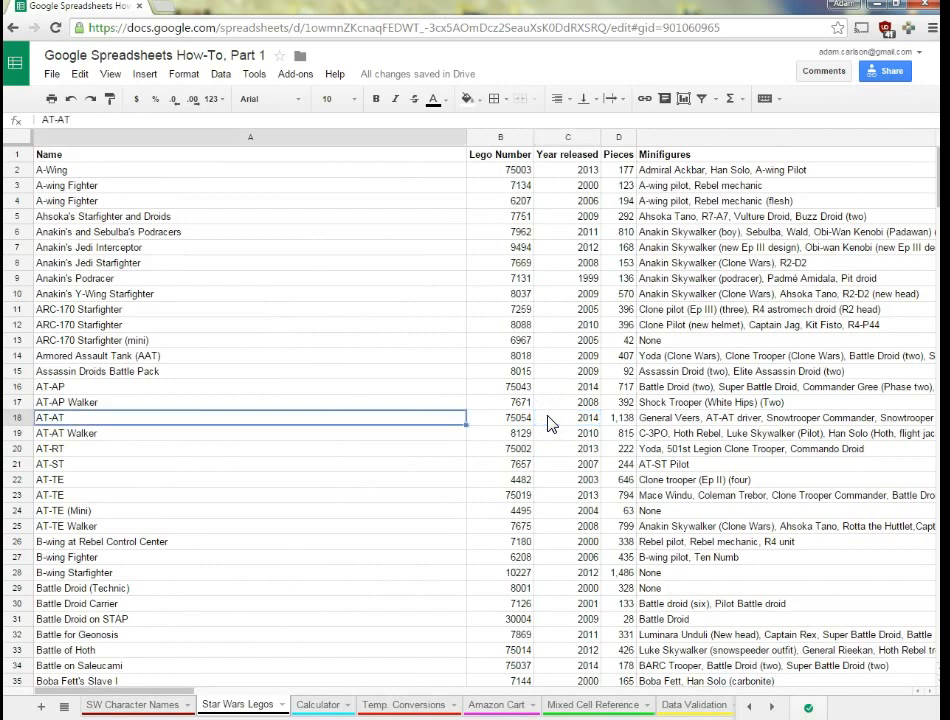
pyautogui.hotkey('ctrl', 'Down')
pyautogui.press('Down')
pyautogui.write('=transp')
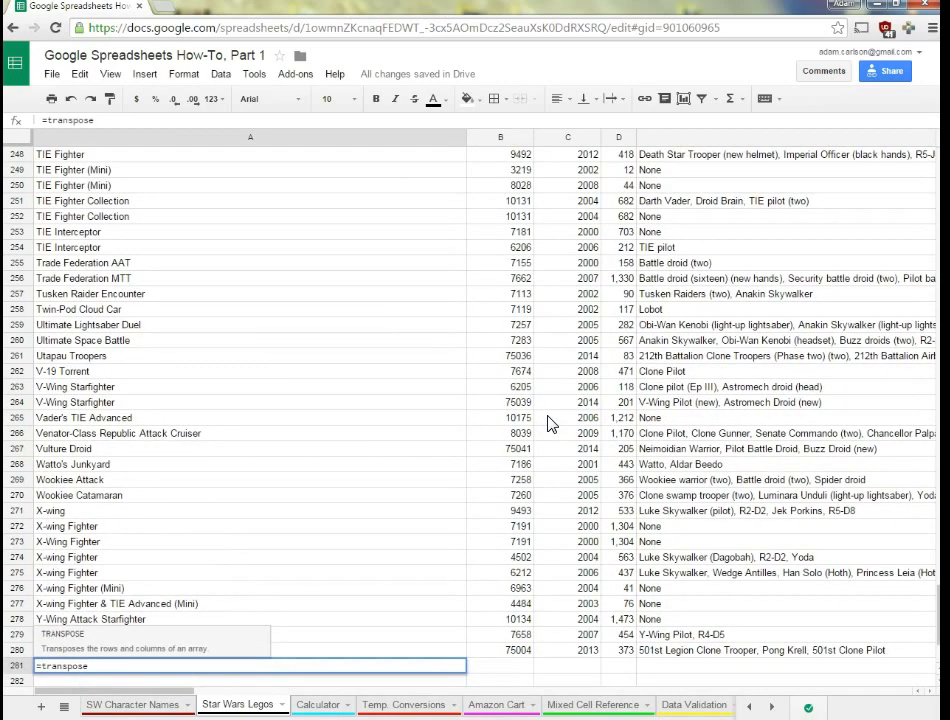